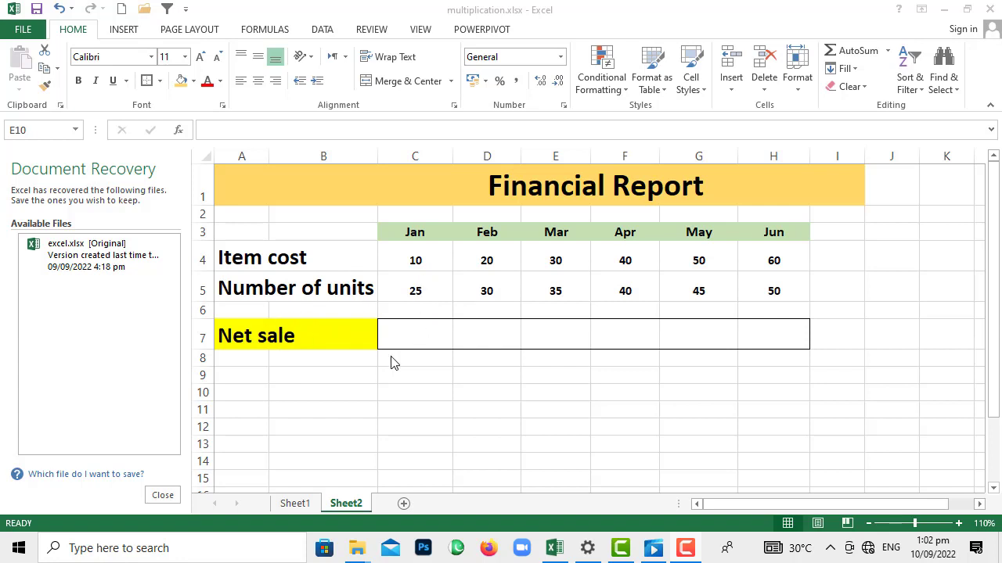
# Step: Enter the formula =10*25 as the January net sale in cell C7
pyautogui.click(405, 331)
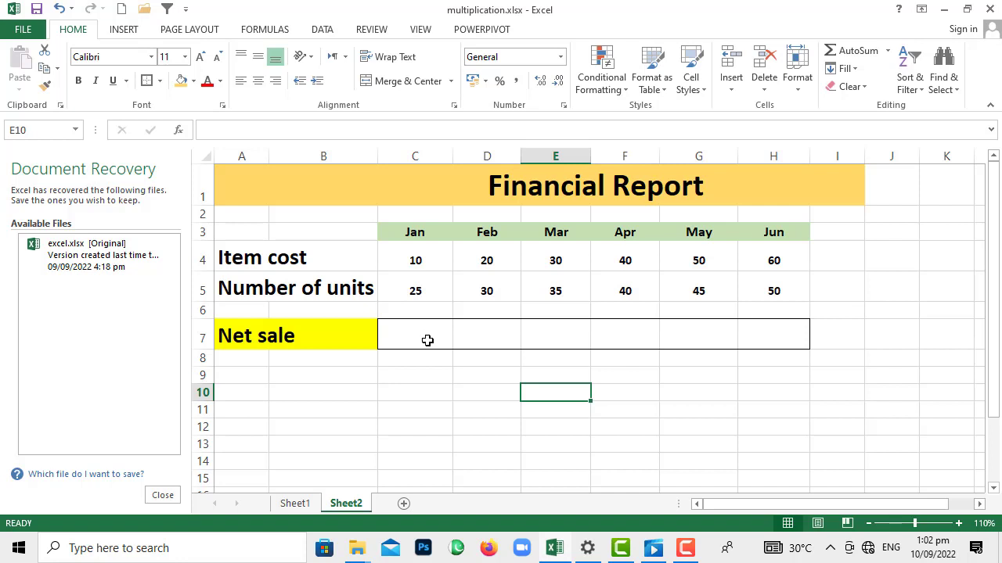
pyautogui.click(400, 337)
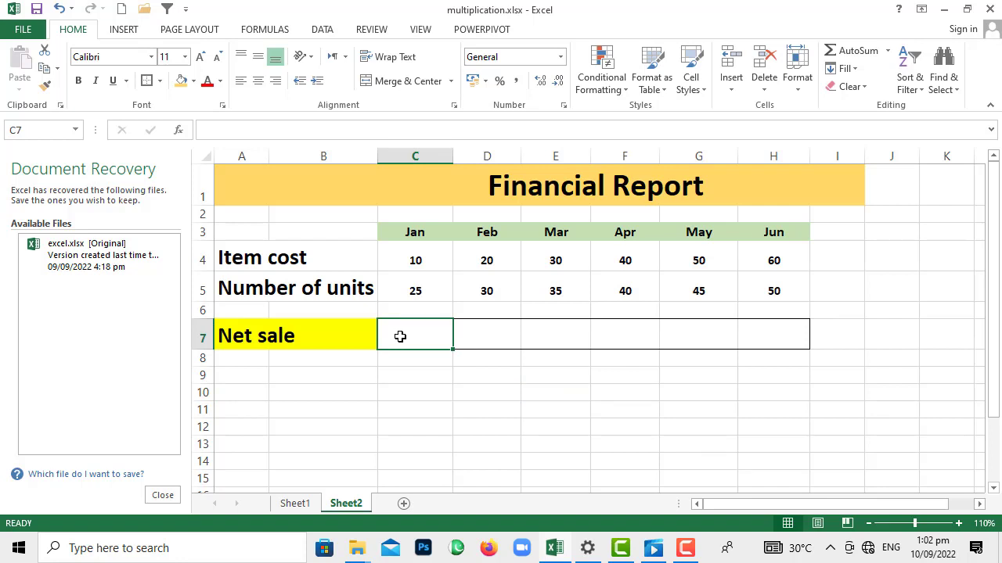
pyautogui.write('=')
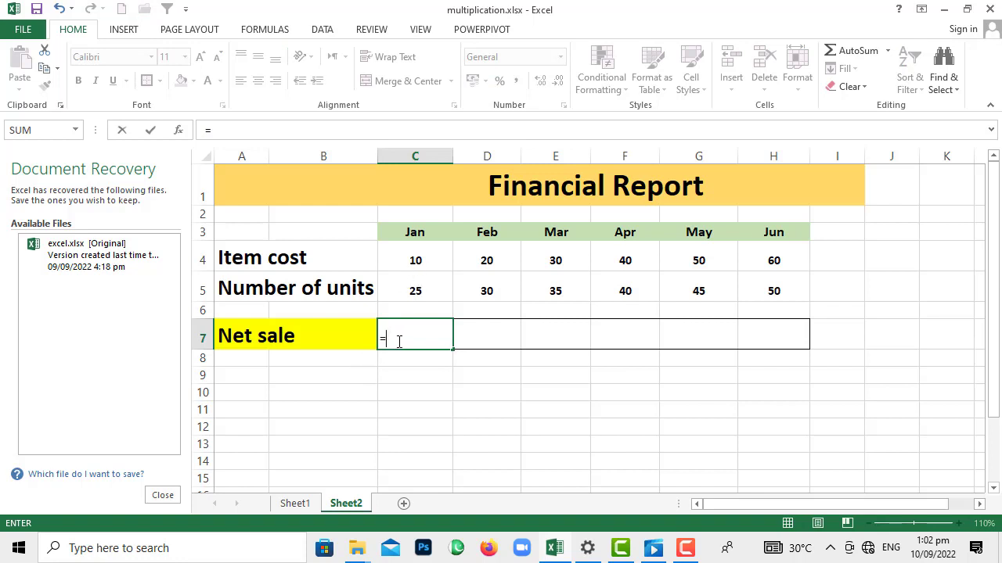
pyautogui.write('10')
pyautogui.write('*25')
pyautogui.press('Return')
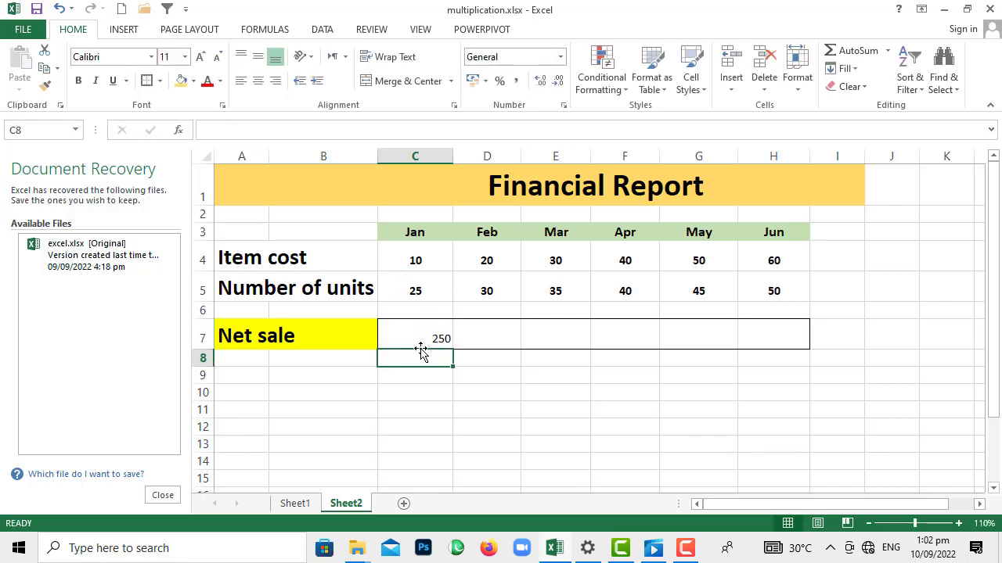
pyautogui.click(418, 343)
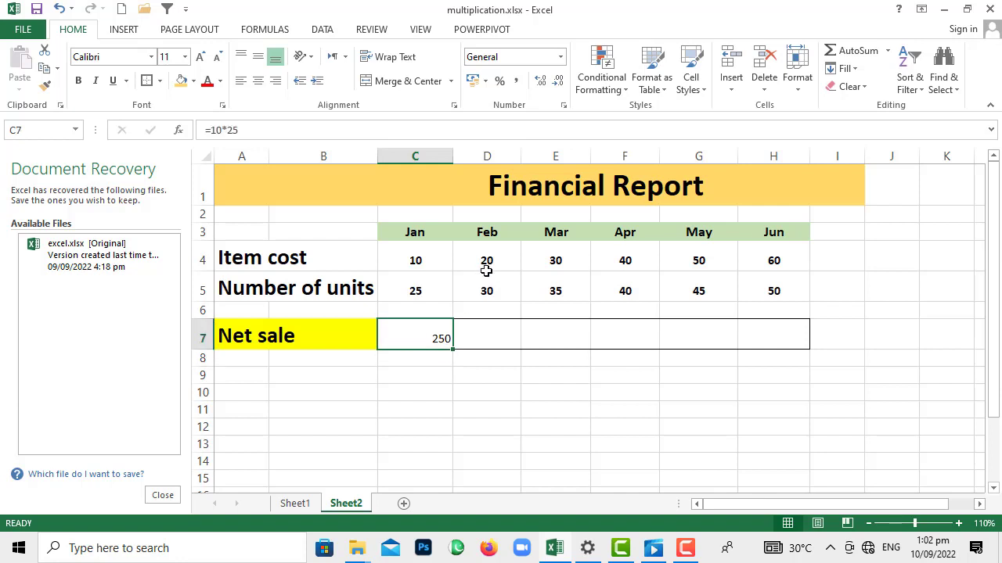
# Step: Enter the formula =20*30 as the February net sale in cell D7
pyautogui.click(482, 335)
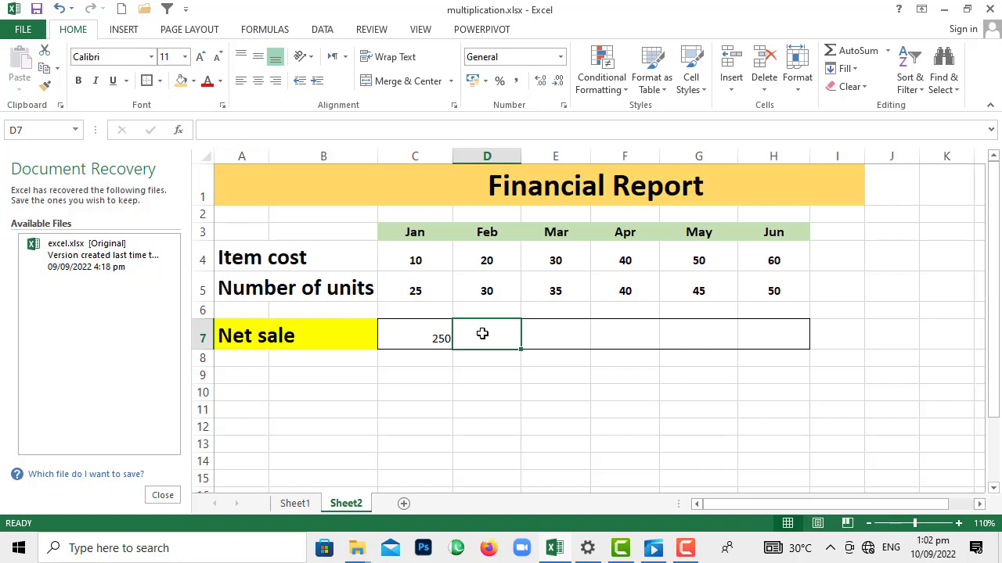
pyautogui.write('=')
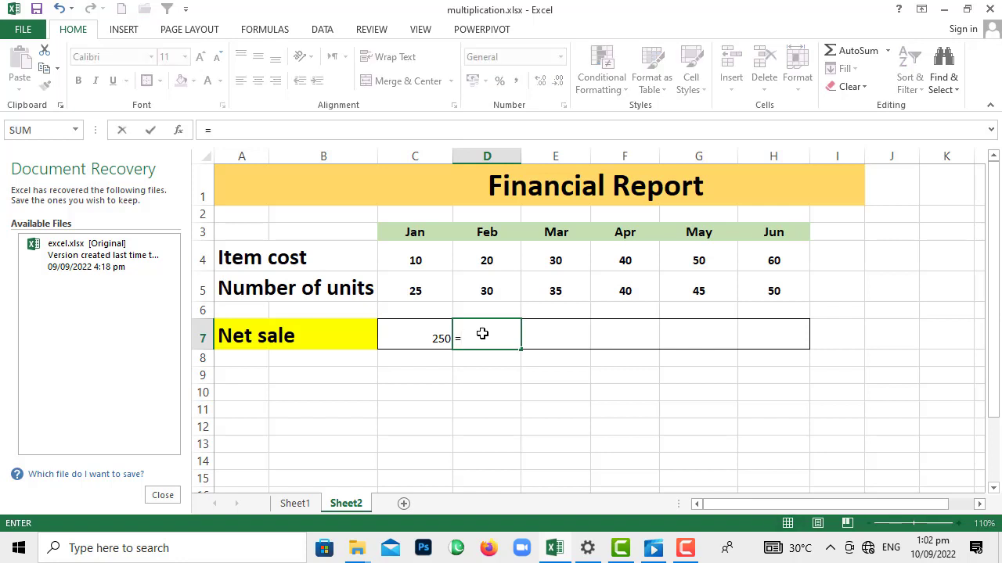
pyautogui.write('20*30')
pyautogui.press('Return')
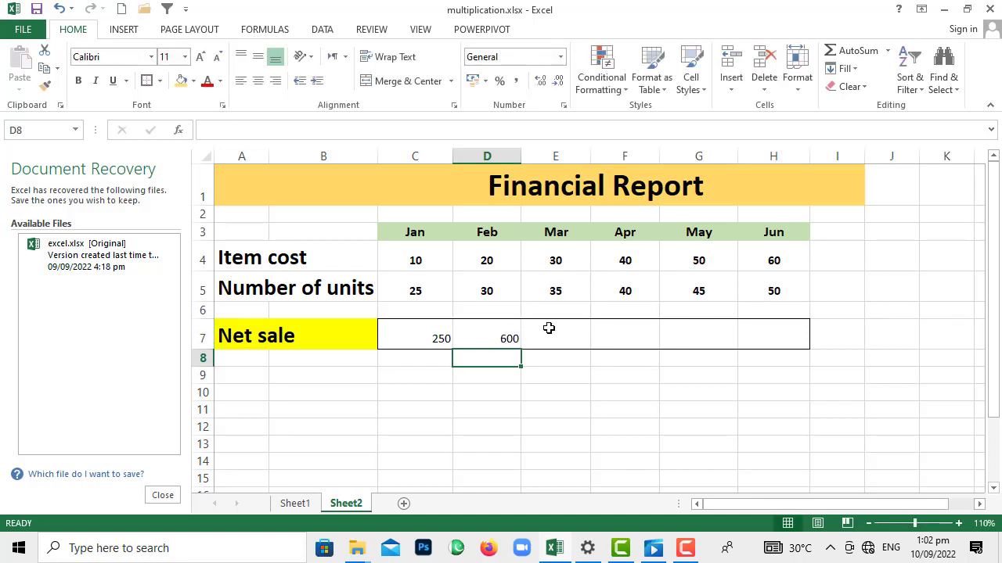
# Step: Enter the formula =30*35 as the March net sale in cell E7
pyautogui.click(566, 346)
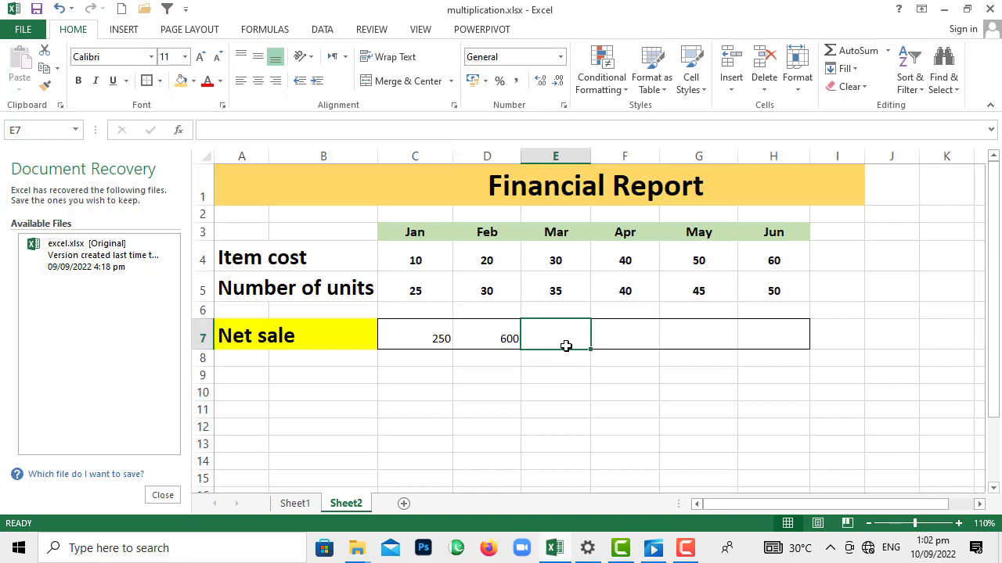
pyautogui.write('30')
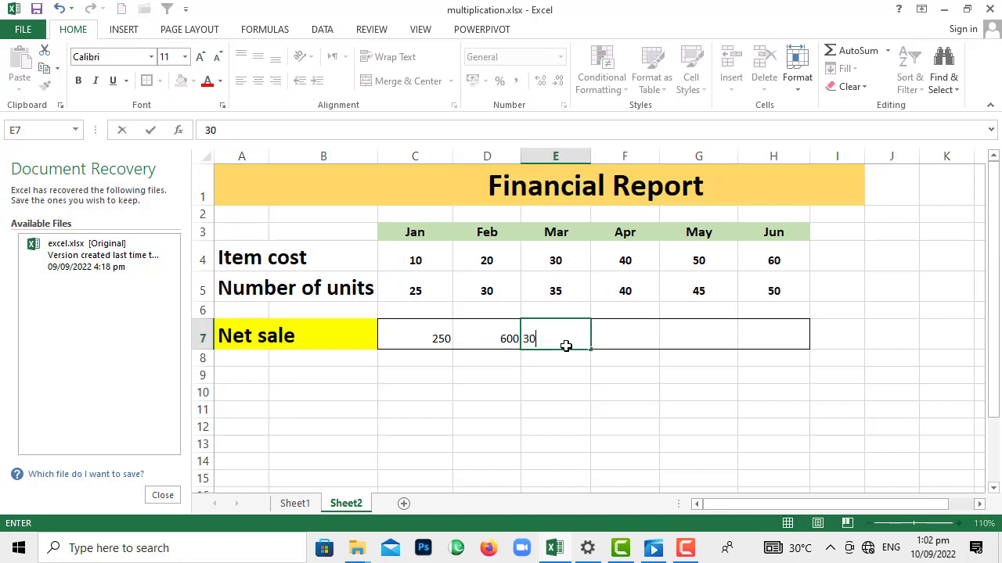
pyautogui.press('BackSpace')
pyautogui.press('BackSpace')
pyautogui.write('=')
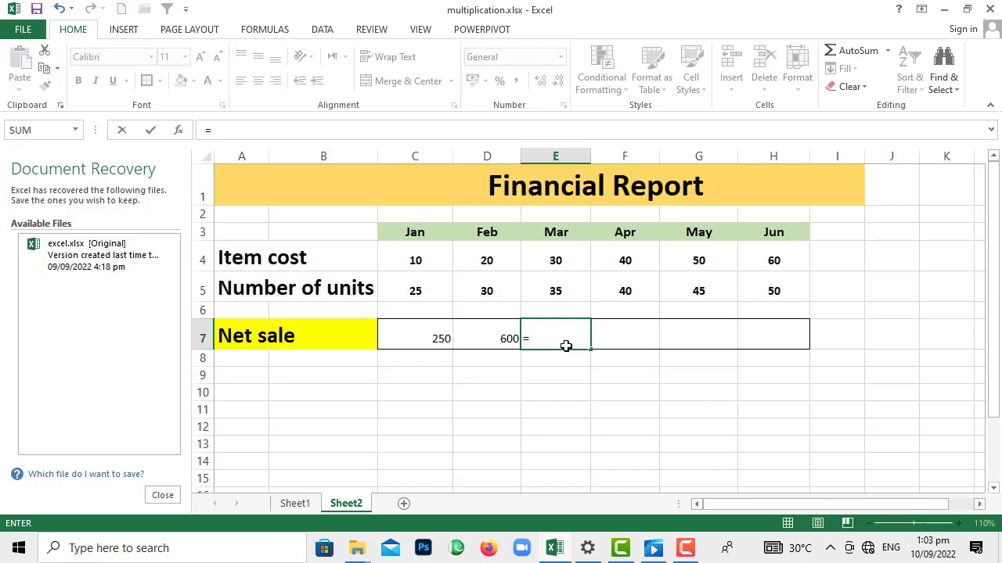
pyautogui.write('30*35')
pyautogui.press('Return')
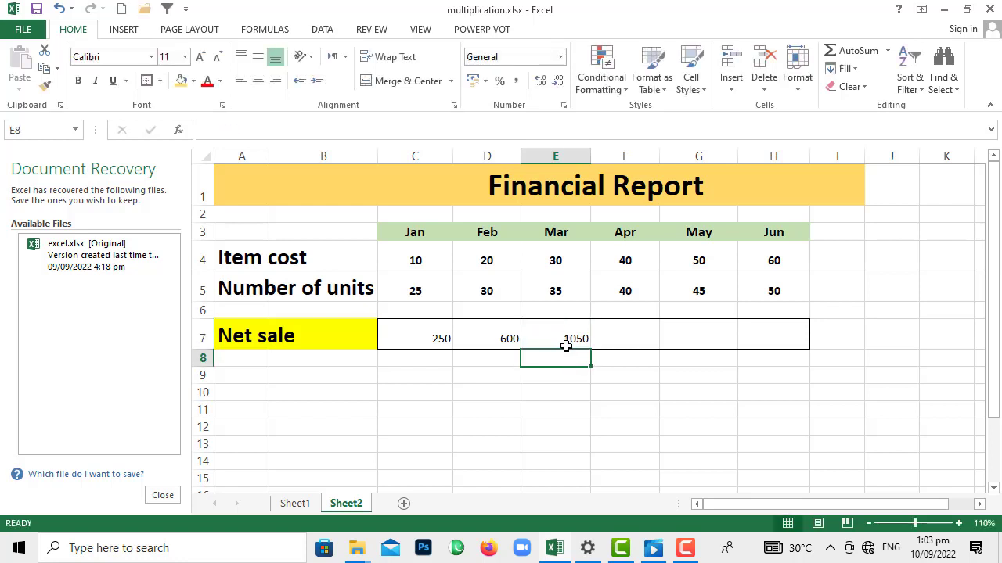
# Step: Enter the formula =40*40 as the April net sale in cell F7
pyautogui.click(629, 340)
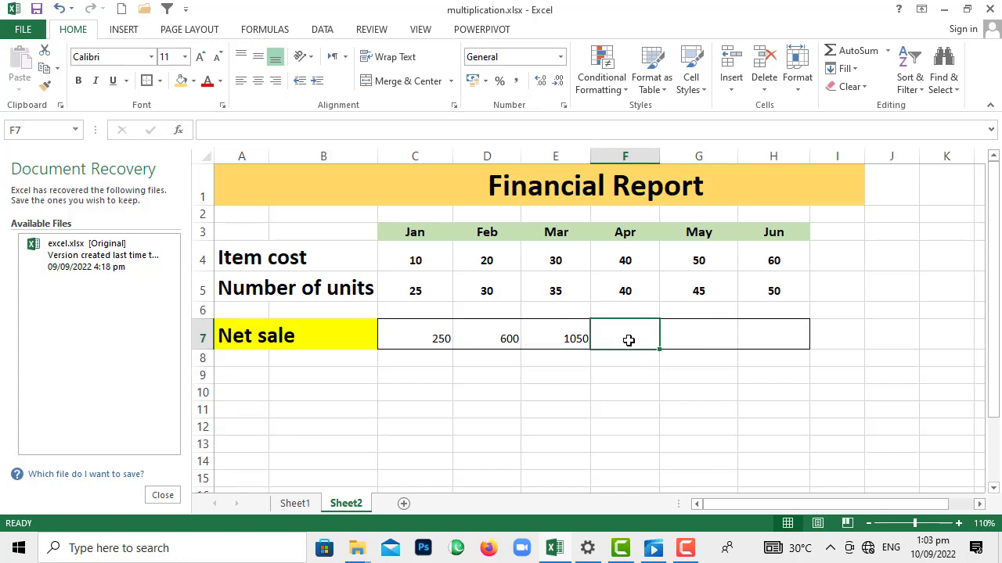
pyautogui.write('=')
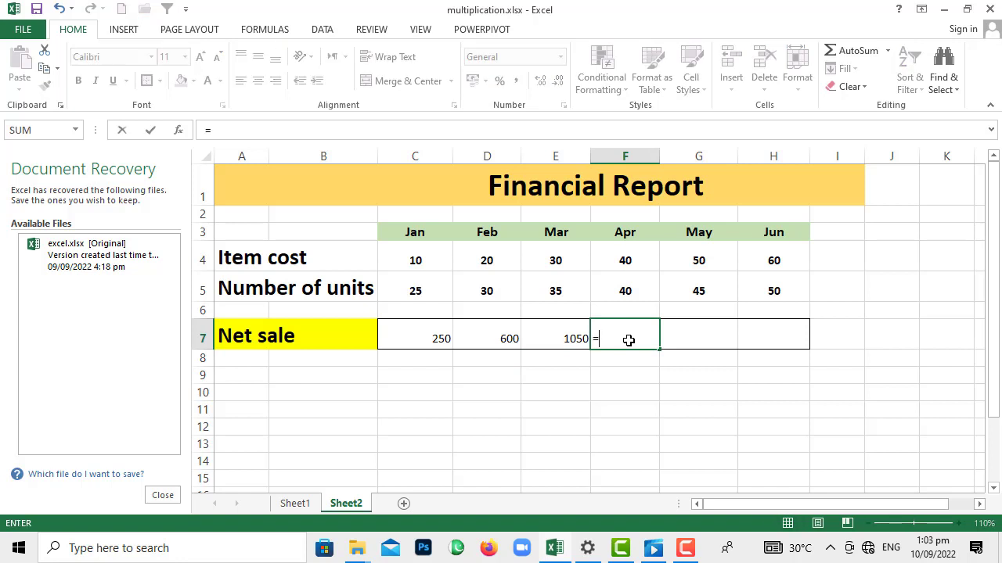
pyautogui.write('40*40')
pyautogui.click(700, 336)
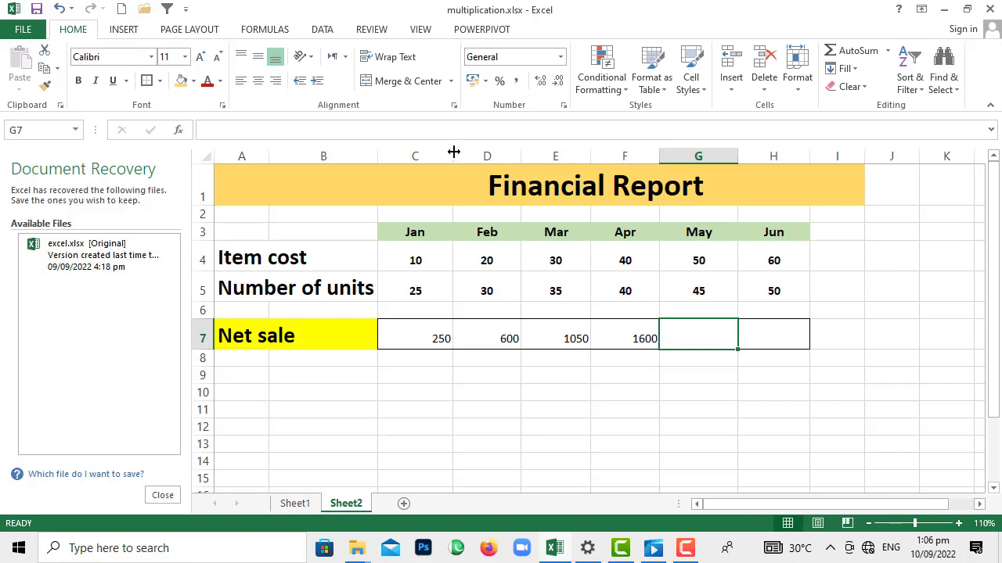
# Step: Start inserting a function in the May net sale cell G7 and list the functions of category All
pyautogui.click(178, 135)
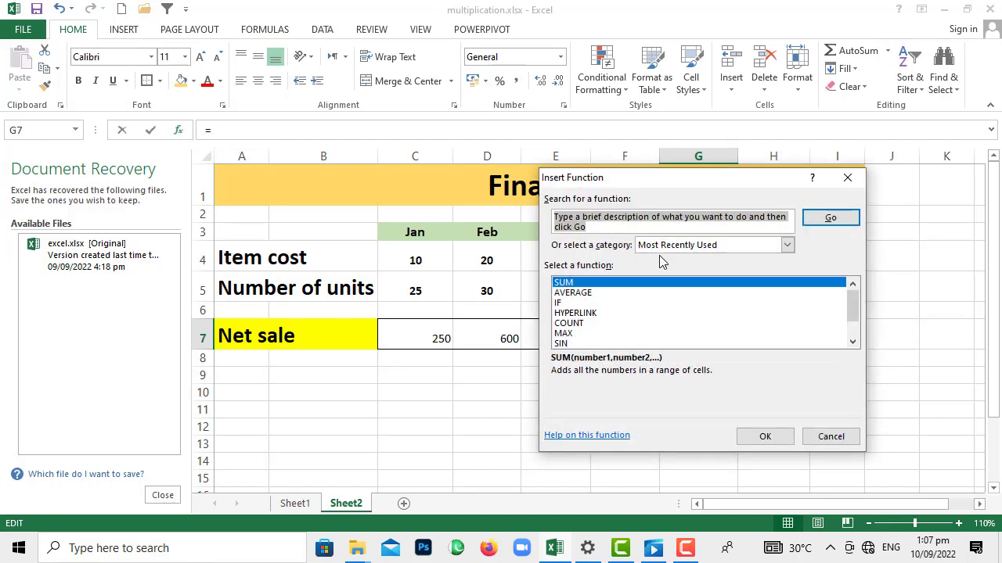
pyautogui.moveTo(725, 184); pyautogui.dragTo(704, 185)
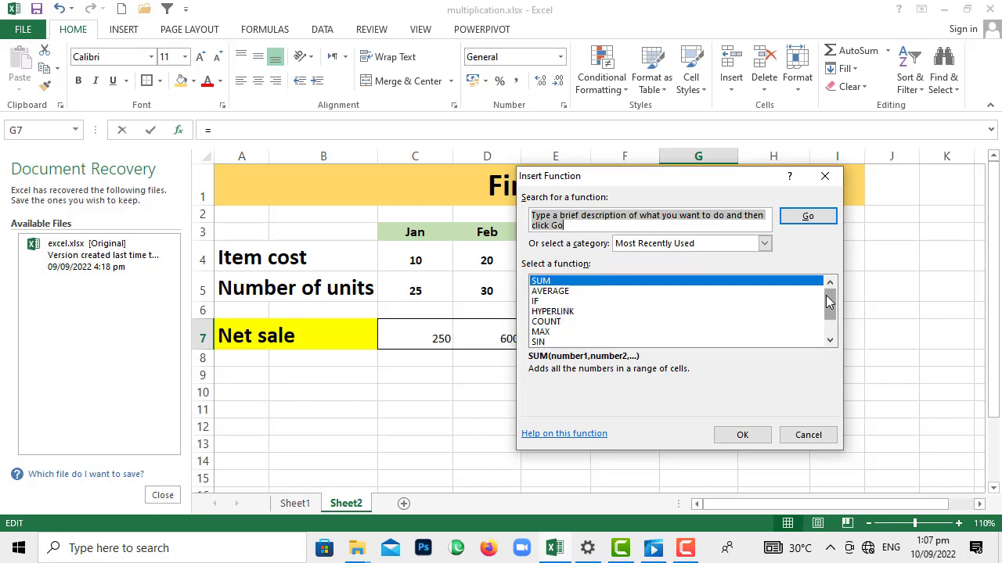
pyautogui.moveTo(830, 304)
pyautogui.mouseDown()
pyautogui.moveTo(827, 331)
pyautogui.moveTo(828, 300)
pyautogui.mouseUp()
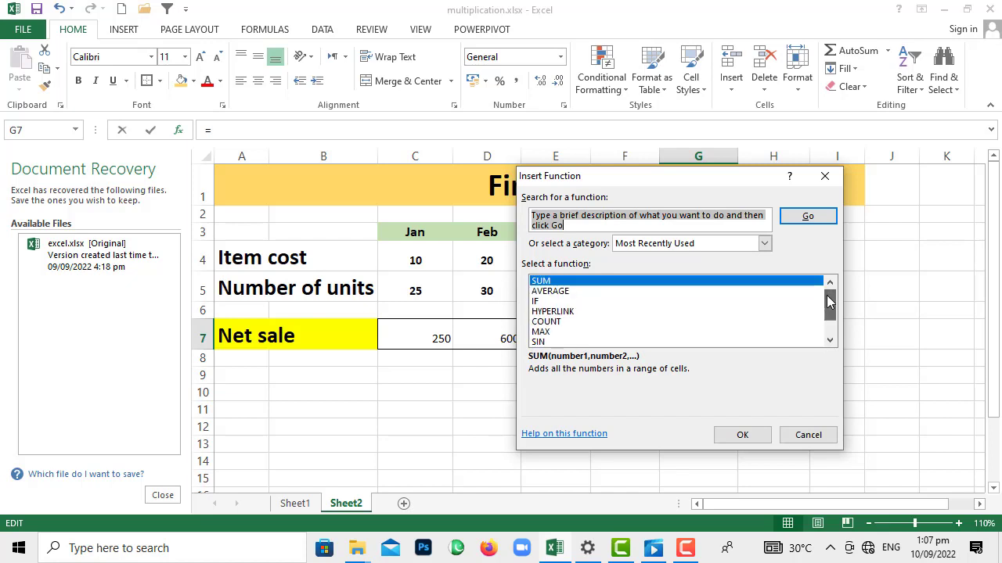
pyautogui.click(770, 247)
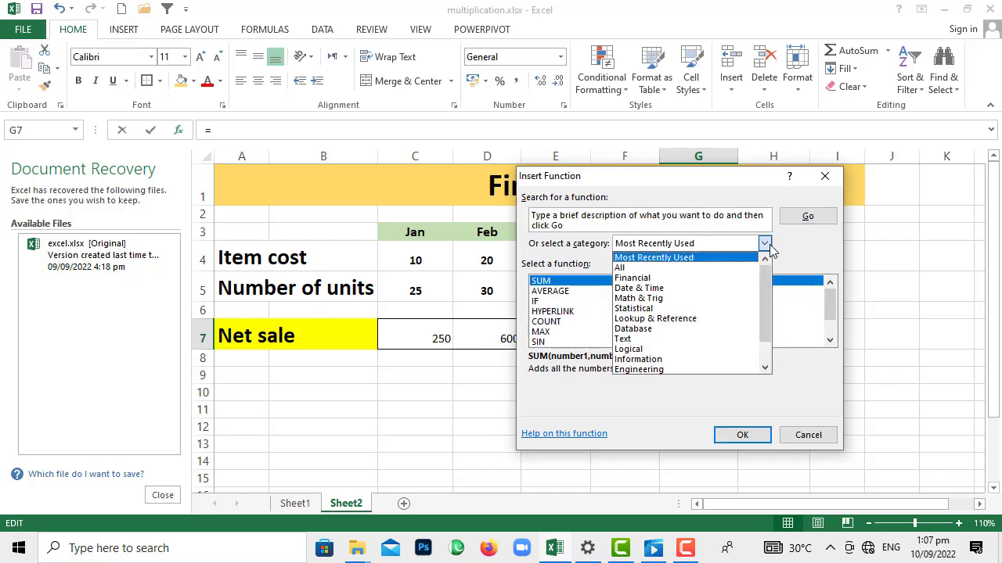
pyautogui.click(652, 268)
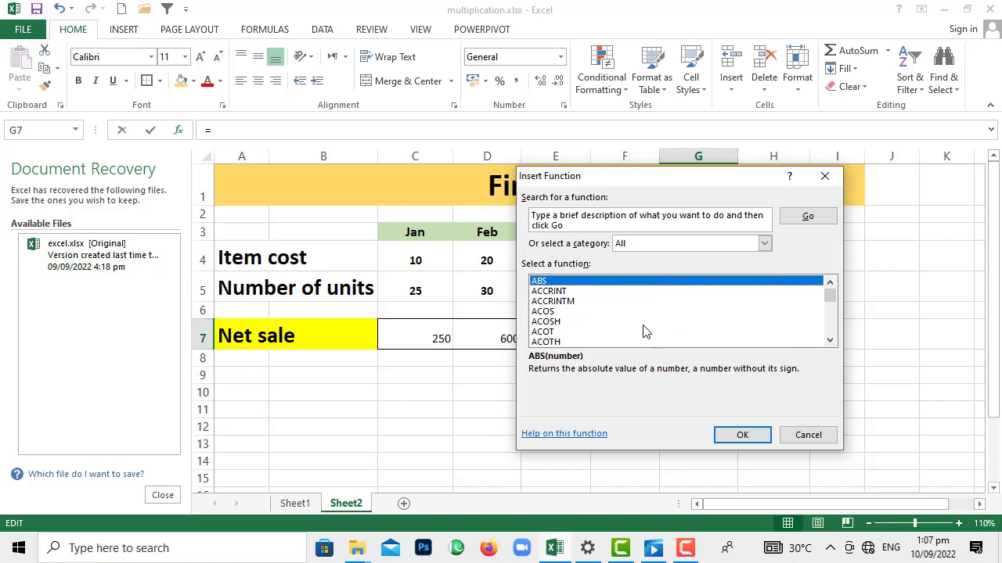
# Step: Find the PRODUCT function in the list and open its arguments for cell G7, leaving without inserting it
pyautogui.press('p')
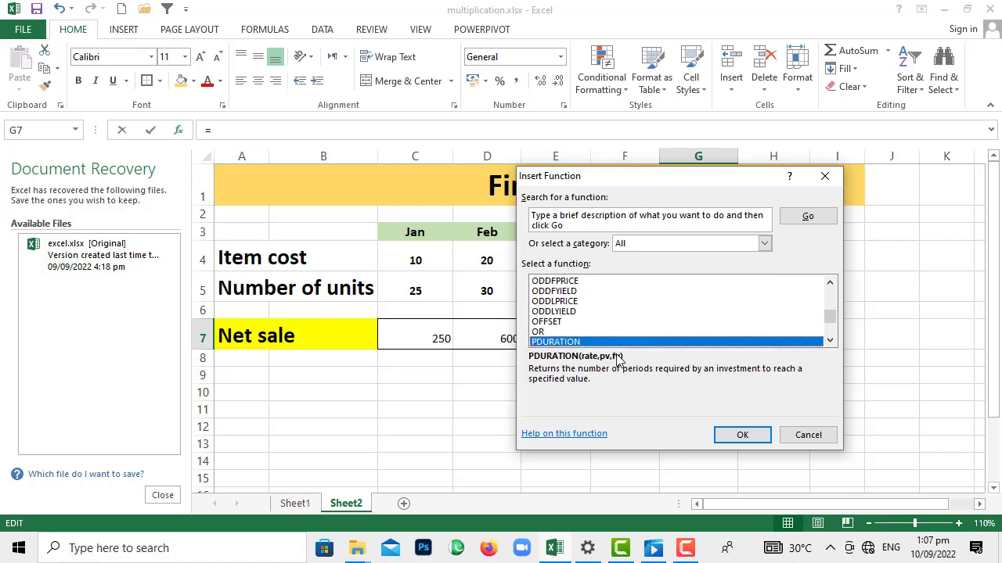
pyautogui.doubleClick(830, 341)
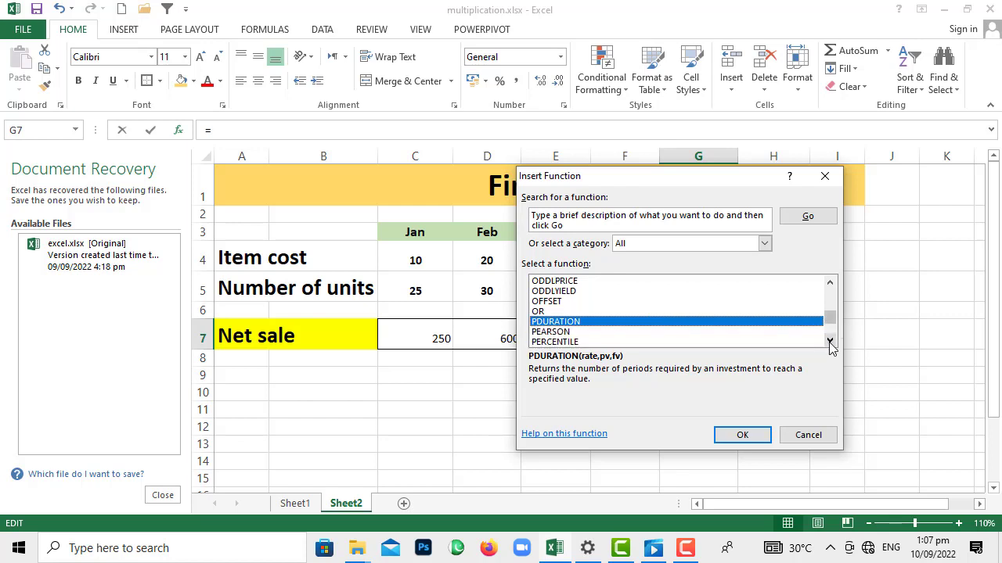
pyautogui.click(830, 342)
pyautogui.click(829, 342)
pyautogui.click(830, 342)
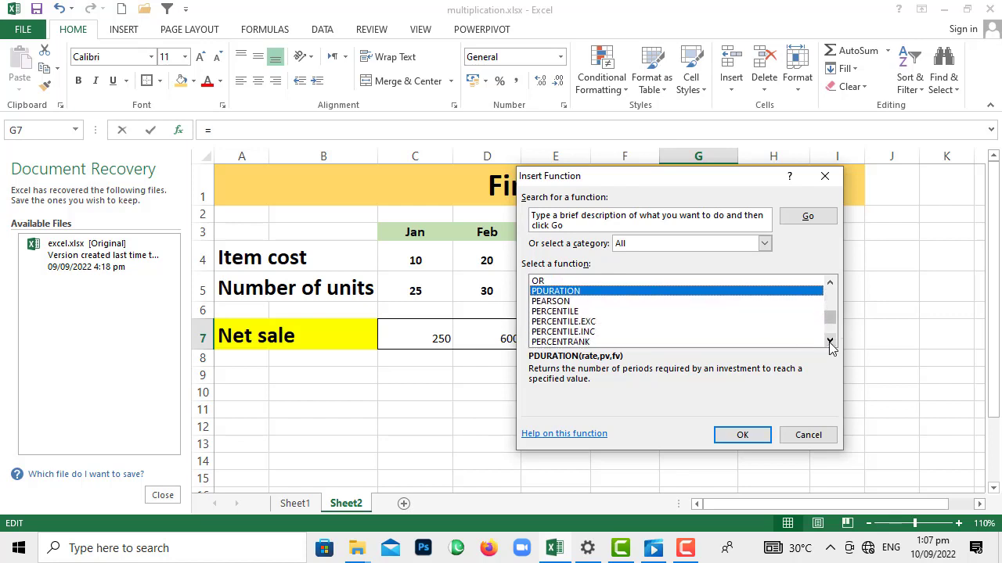
pyautogui.click(829, 342)
pyautogui.doubleClick(830, 342)
pyautogui.click(829, 342)
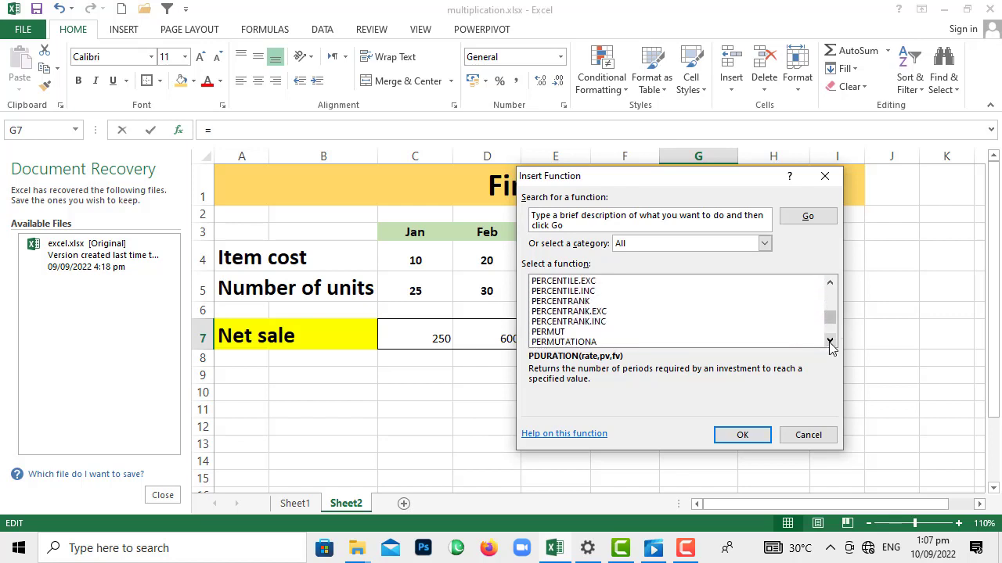
pyautogui.click(830, 342)
pyautogui.click(829, 342)
pyautogui.click(830, 342)
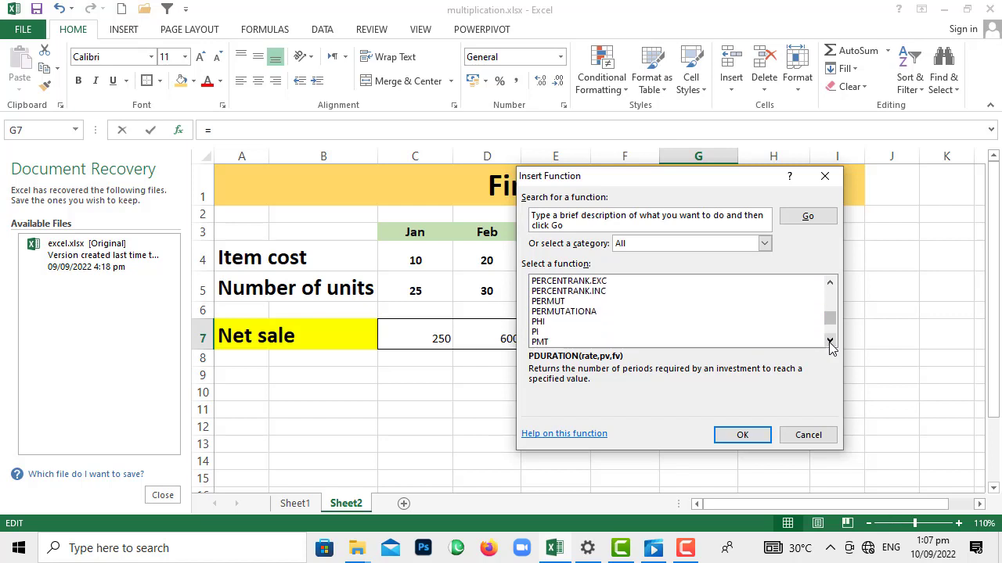
pyautogui.click(829, 342)
pyautogui.click(830, 342)
pyautogui.doubleClick(829, 342)
pyautogui.click(830, 342)
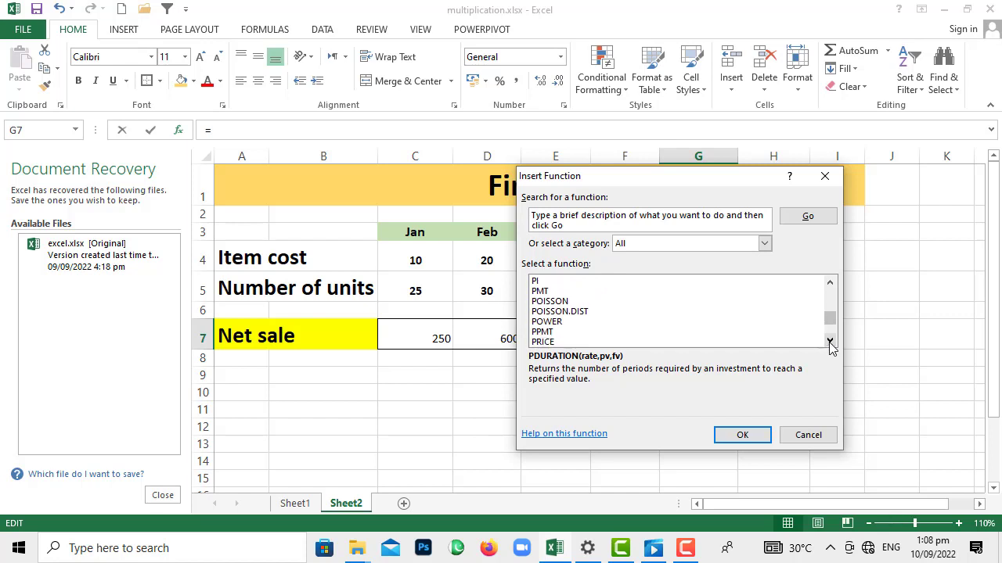
pyautogui.click(829, 342)
pyautogui.click(830, 342)
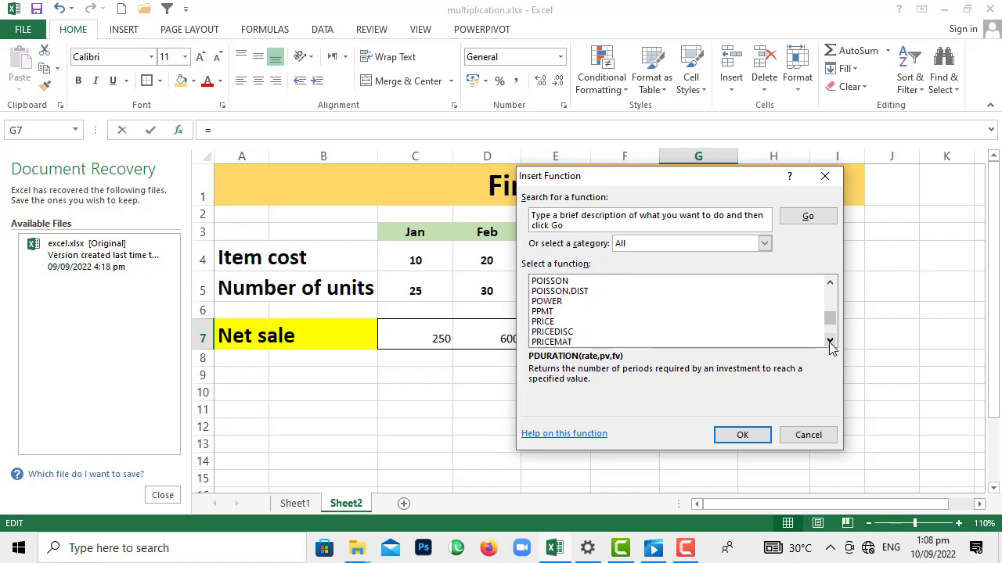
pyautogui.click(830, 342)
pyautogui.click(829, 342)
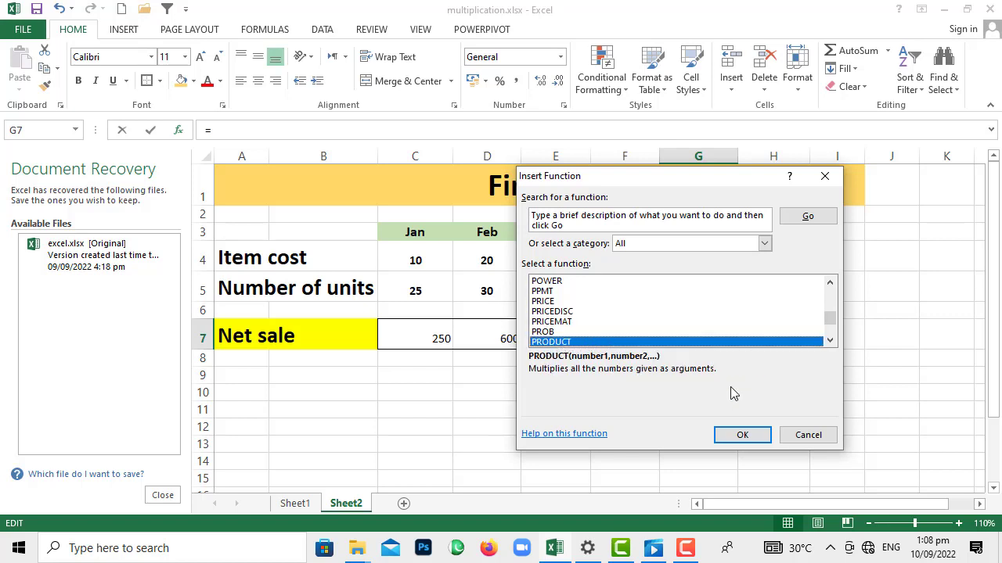
pyautogui.click(743, 437)
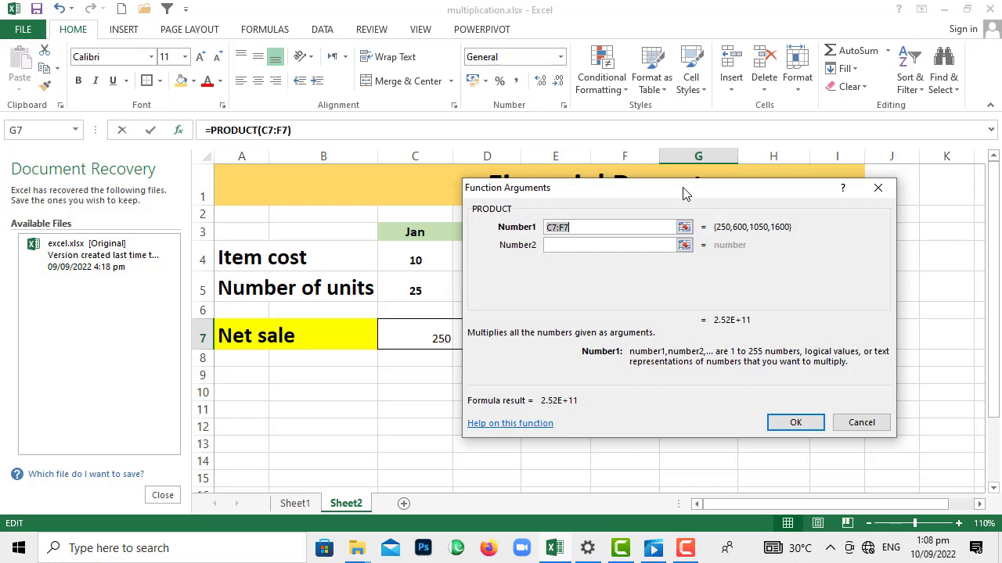
pyautogui.moveTo(676, 192); pyautogui.dragTo(765, 209)
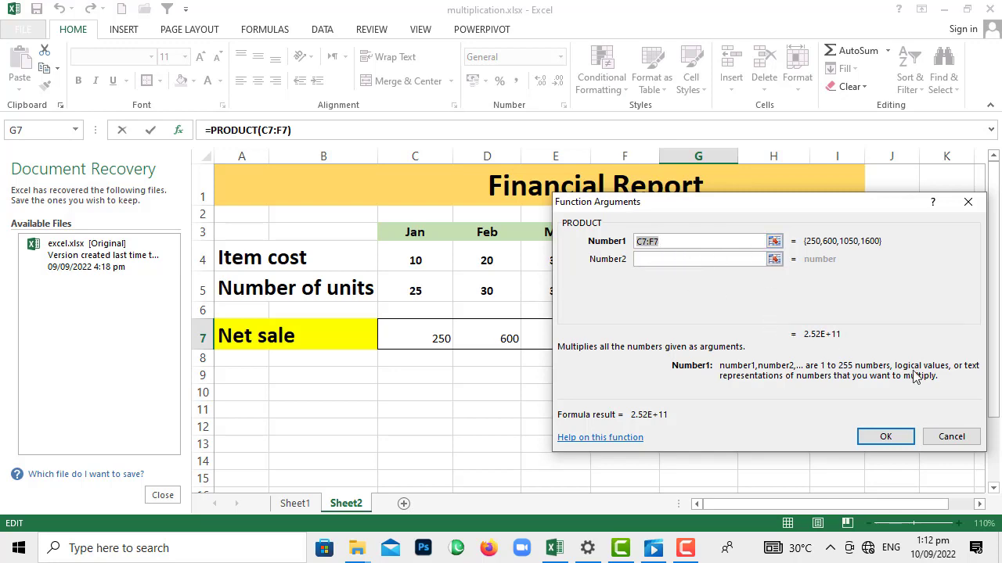
pyautogui.click(945, 441)
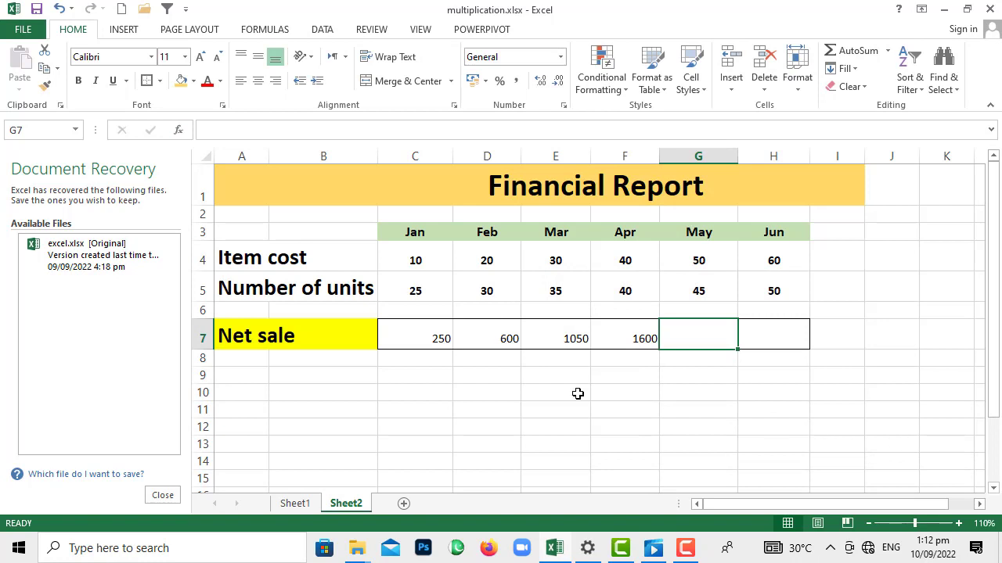
# Step: Delete the January net sale formula from cell C7
pyautogui.click(426, 334)
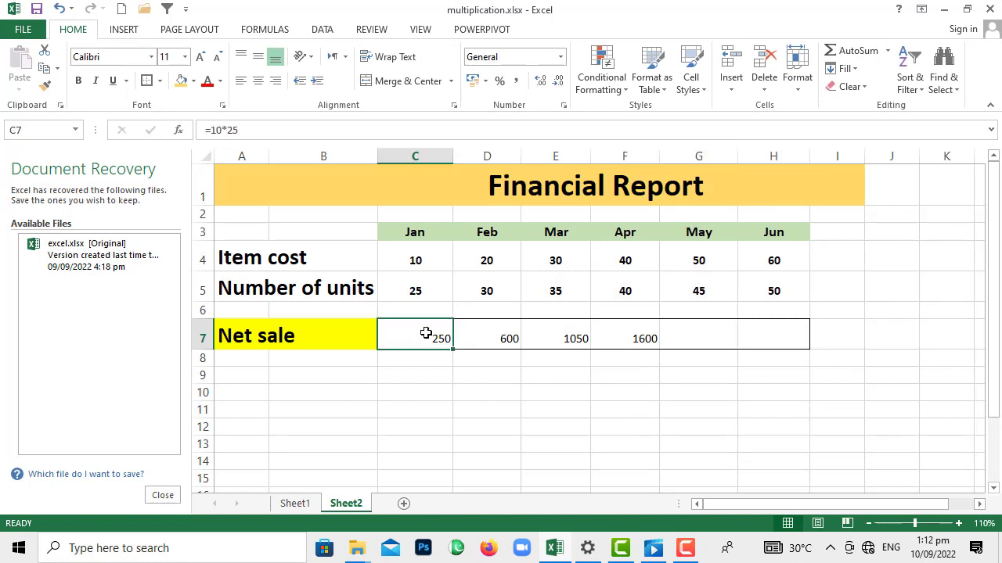
pyautogui.doubleClick(427, 338)
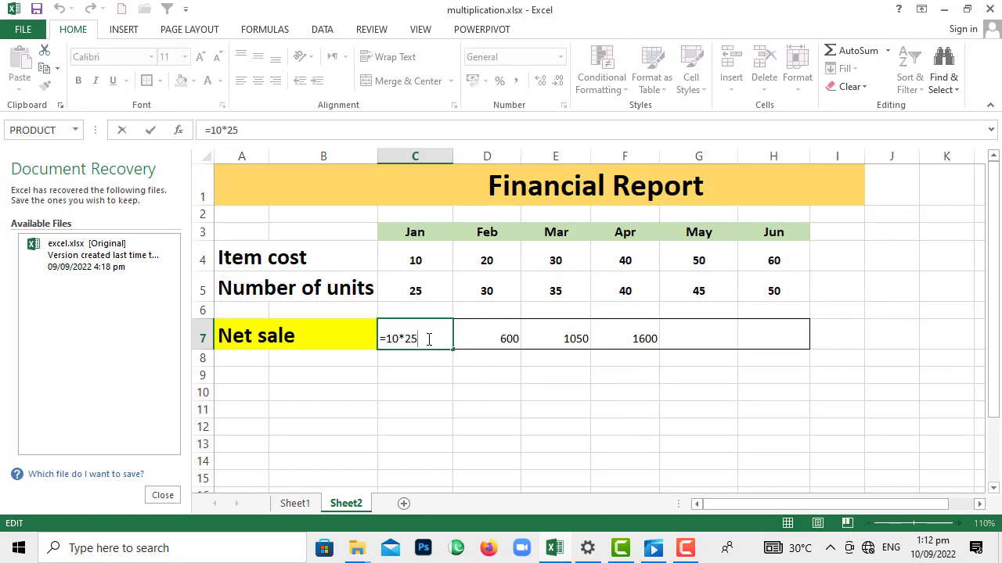
pyautogui.press('BackSpace')
pyautogui.press('BackSpace')
pyautogui.press('BackSpace')
pyautogui.press('BackSpace')
pyautogui.press('BackSpace')
pyautogui.press('BackSpace')
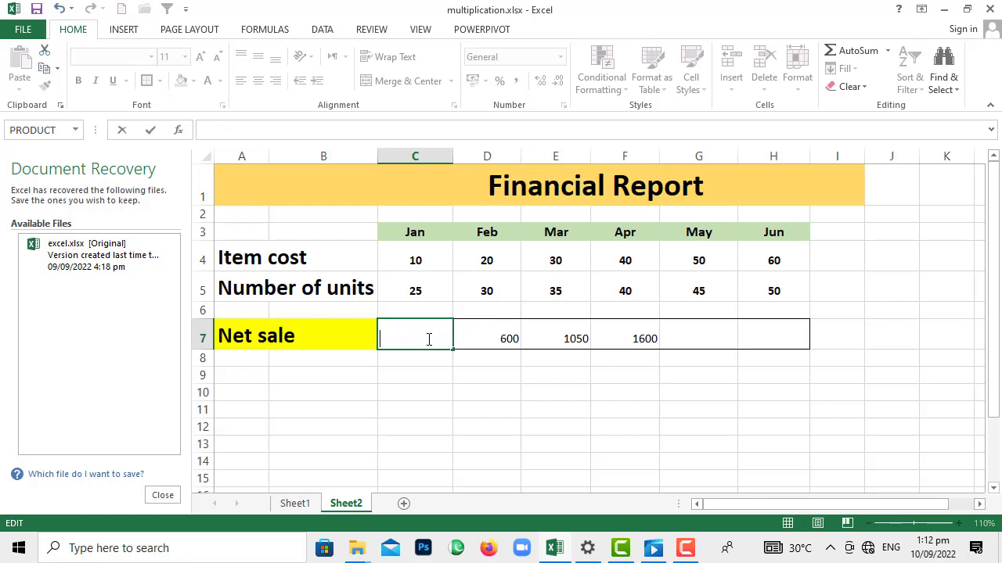
pyautogui.click(510, 342)
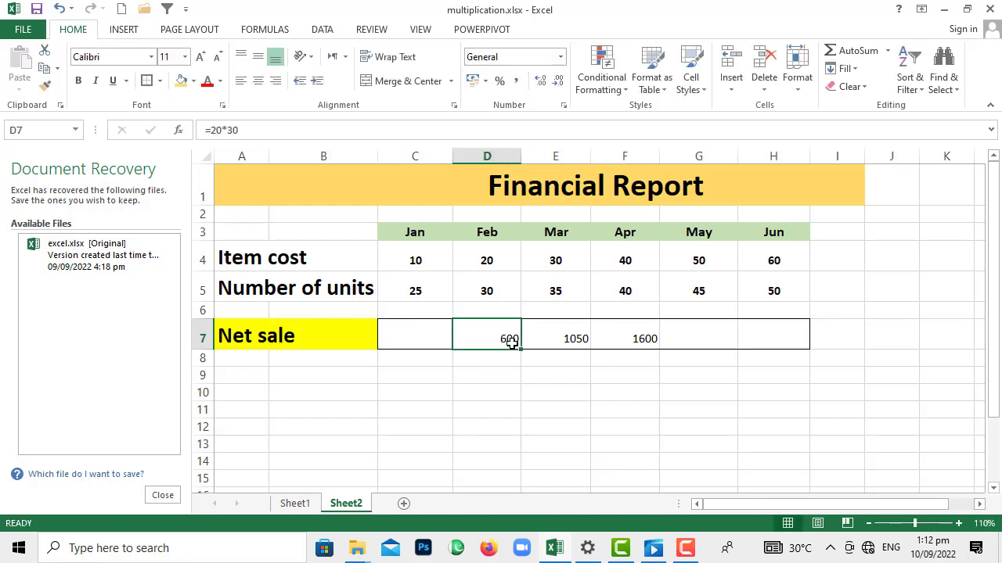
# Step: Delete the February, March and April net sale formulas from cells D7, E7 and F7
pyautogui.press('Delete')
pyautogui.click(563, 338)
pyautogui.press('Delete')
pyautogui.click(657, 343)
pyautogui.press('Delete')
pyautogui.click(570, 383)
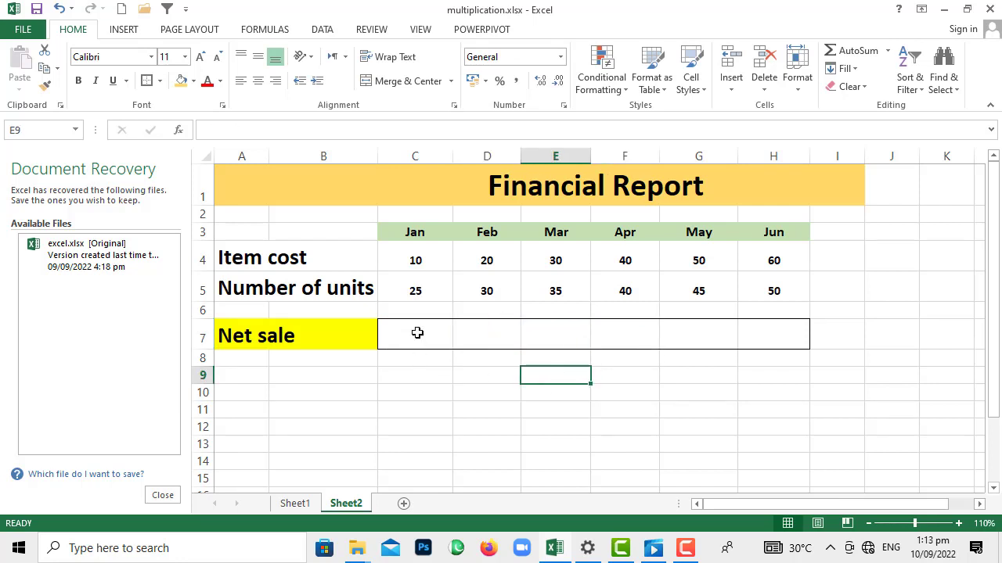
# Step: Start inserting a function in the January net sale cell C7, choosing PRODUCT from the list of all functions
pyautogui.click(426, 332)
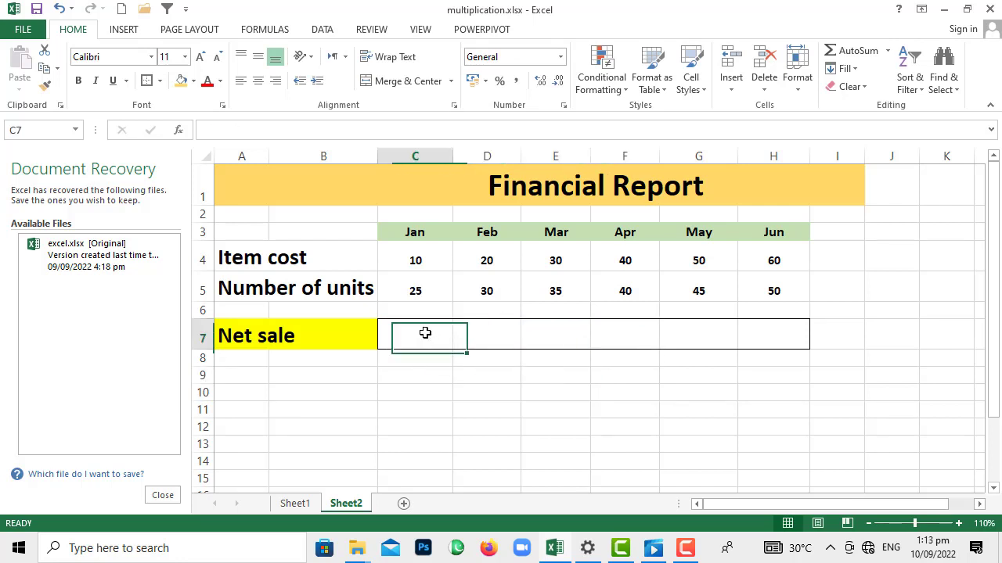
pyautogui.click(179, 133)
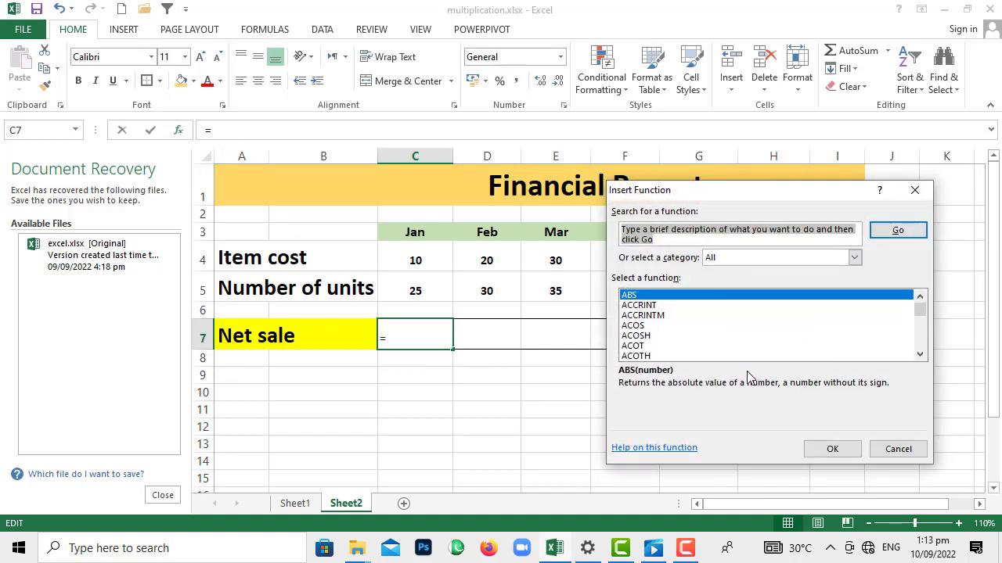
pyautogui.write('pr')
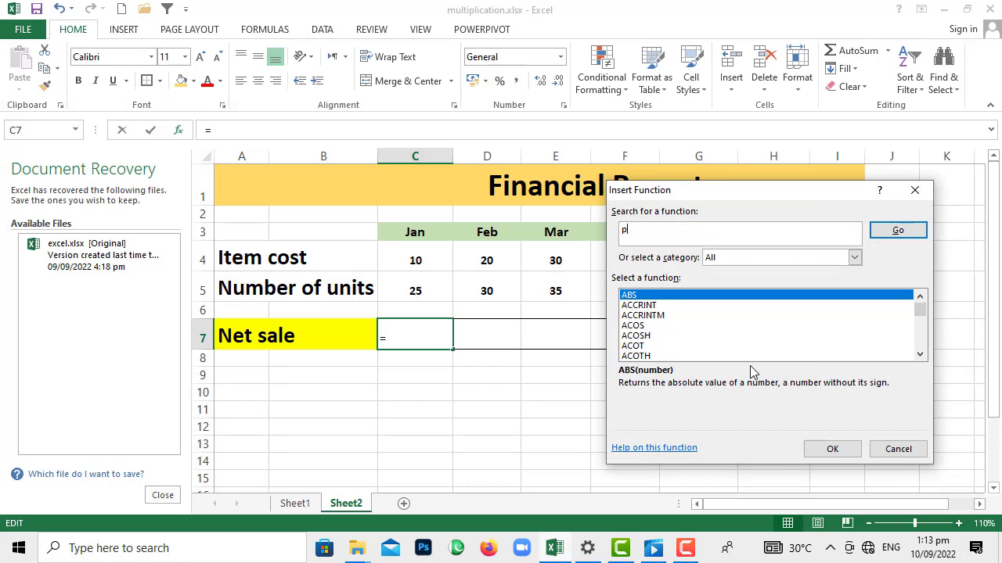
pyautogui.click(823, 312)
pyautogui.press('p')
pyautogui.click(920, 354)
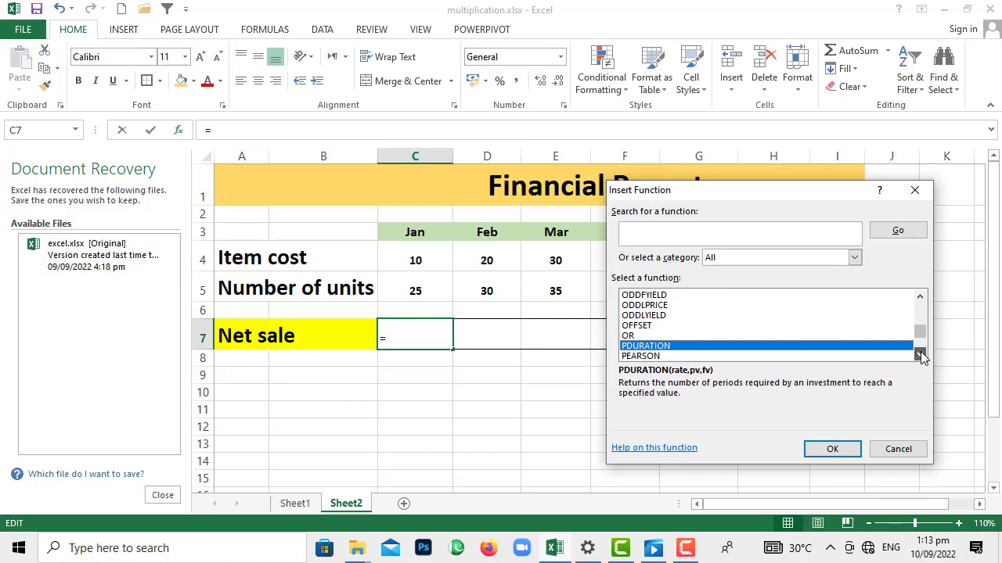
pyautogui.click(921, 354)
pyautogui.click(921, 353)
pyautogui.click(921, 353)
pyautogui.click(921, 354)
pyautogui.click(921, 354)
pyautogui.click(921, 354)
pyautogui.click(921, 354)
pyautogui.click(921, 354)
pyautogui.click(921, 354)
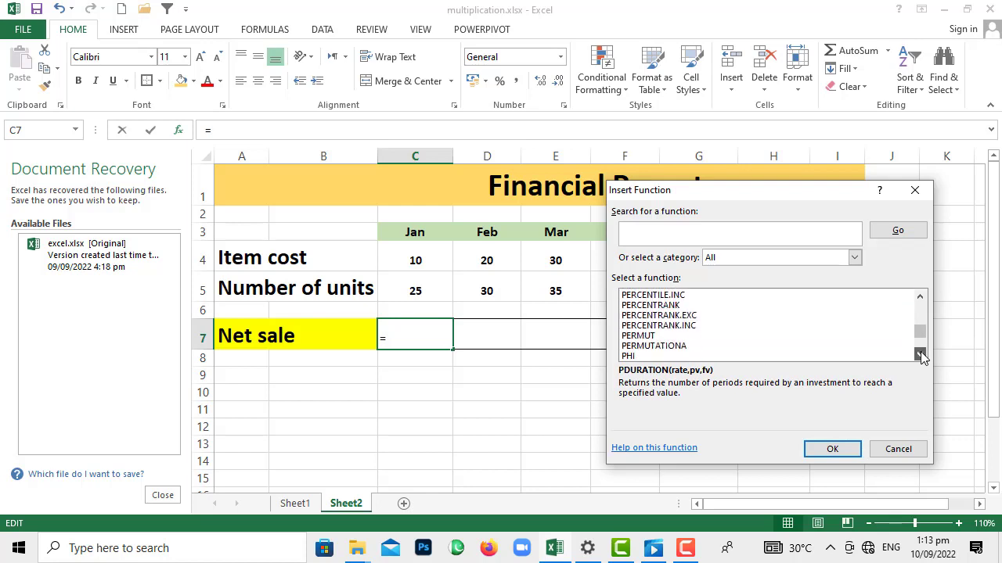
pyautogui.tripleClick(921, 354)
pyautogui.click(921, 354)
pyautogui.click(921, 354)
pyautogui.click(921, 354)
pyautogui.click(921, 355)
pyautogui.click(921, 355)
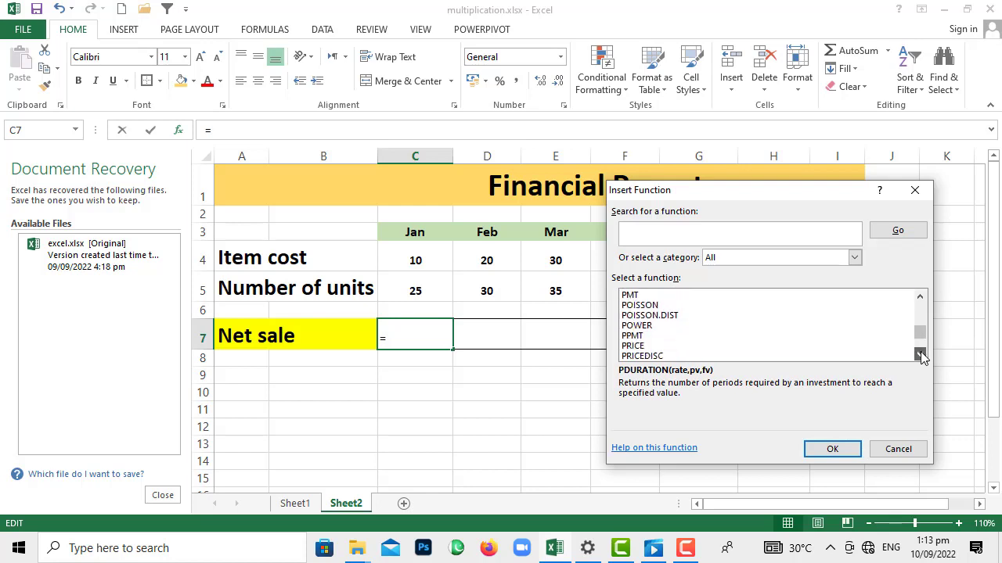
pyautogui.click(921, 355)
pyautogui.click(921, 355)
pyautogui.click(921, 354)
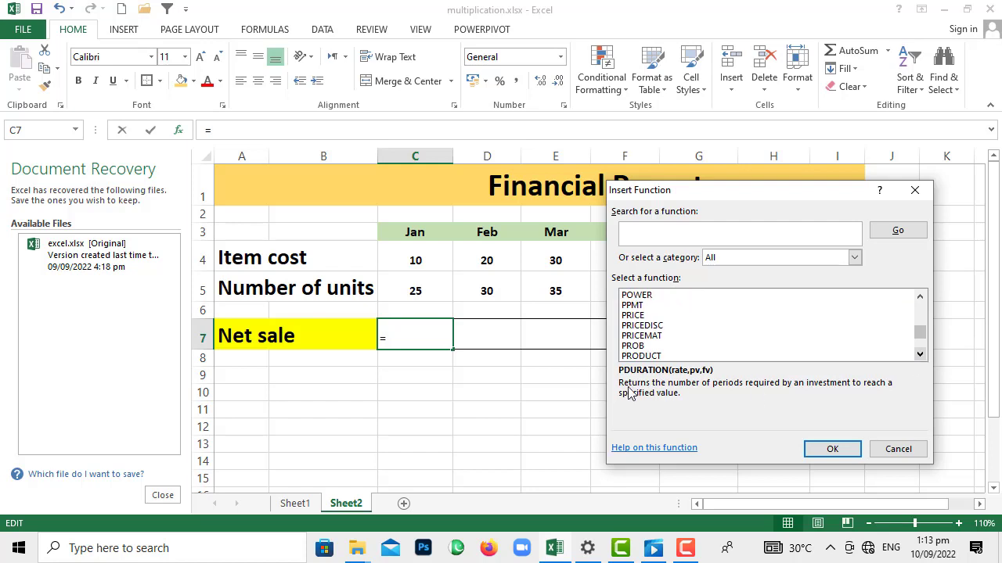
pyautogui.click(656, 357)
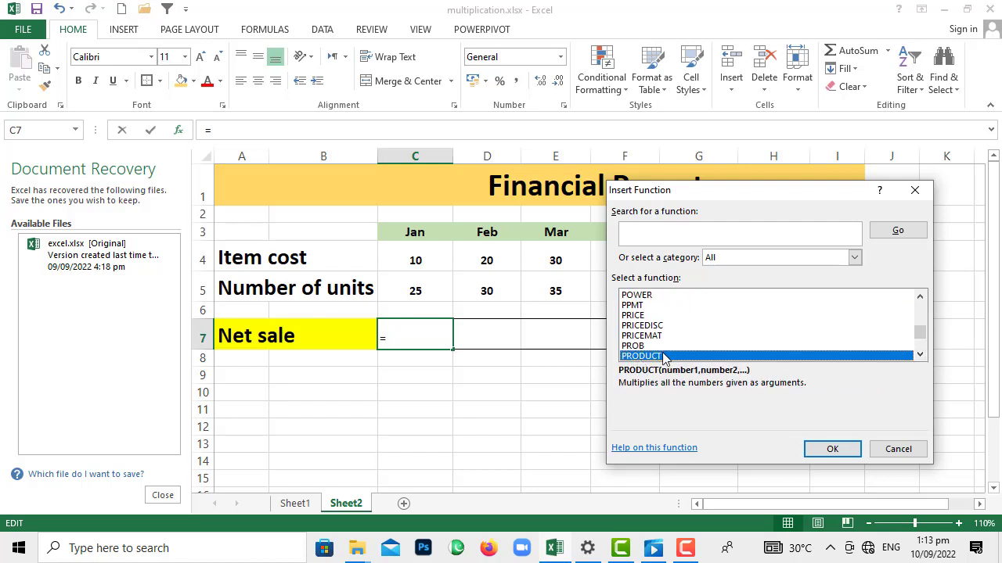
pyautogui.click(832, 452)
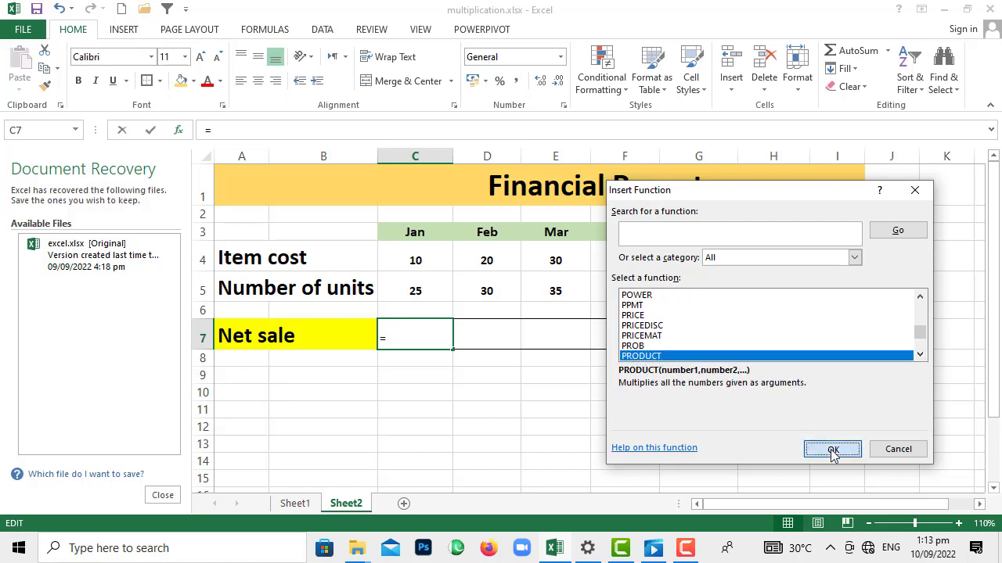
# Step: Set the PRODUCT function's Number1 argument to the range C4:C5 and insert the formula in cell C7
pyautogui.moveTo(691, 210); pyautogui.dragTo(637, 291)
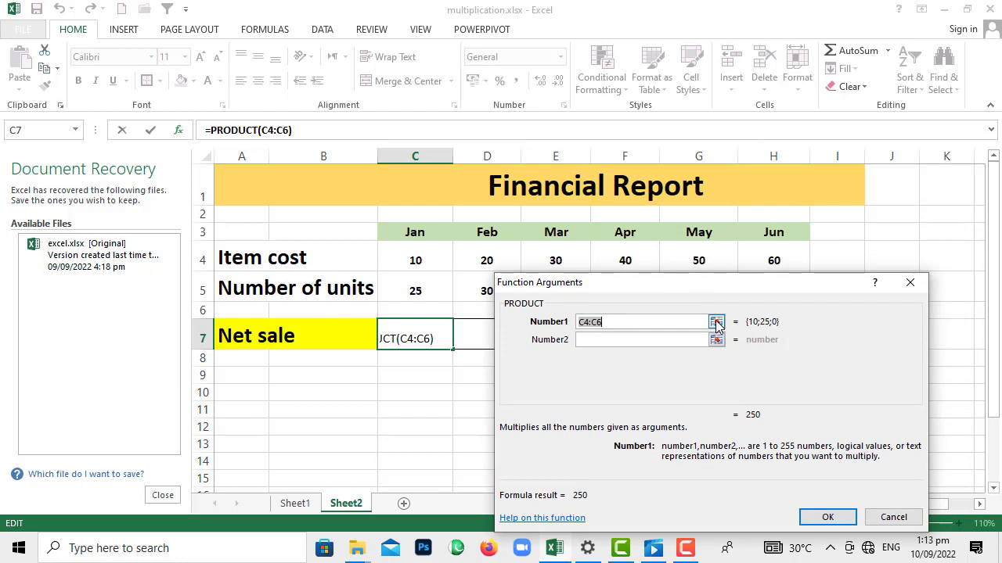
pyautogui.click(717, 322)
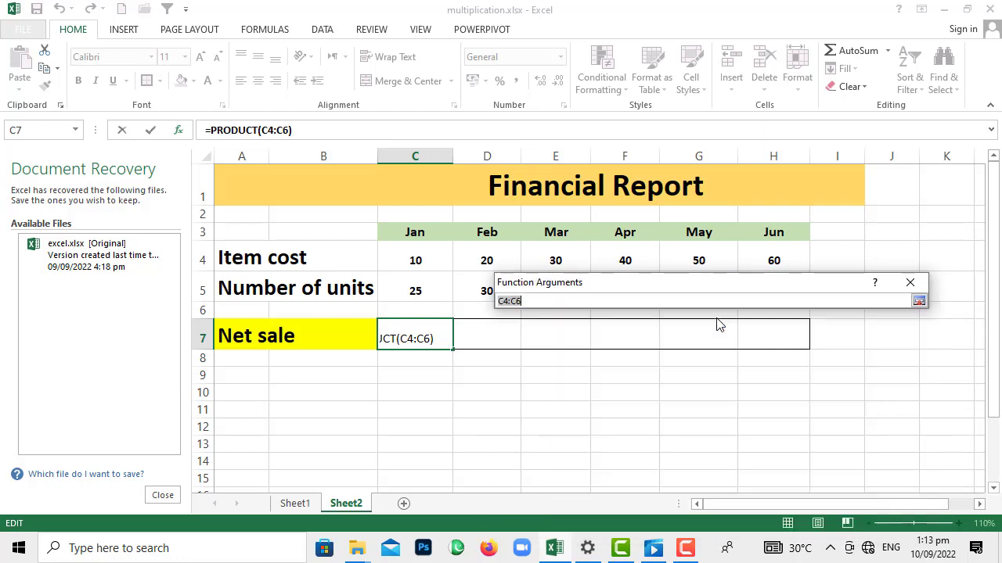
pyautogui.click(412, 260)
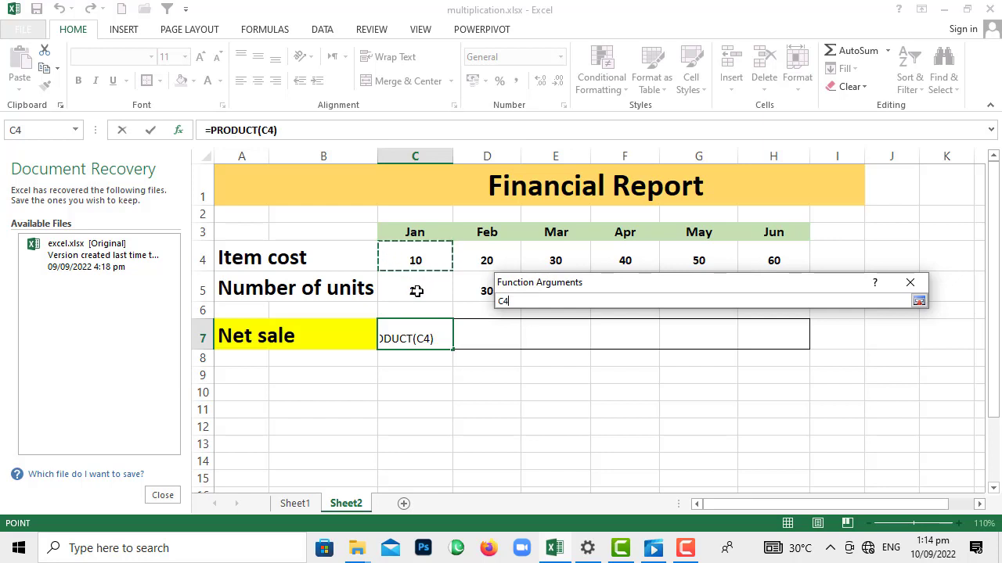
pyautogui.click(417, 290)
pyautogui.moveTo(416, 259); pyautogui.dragTo(419, 286)
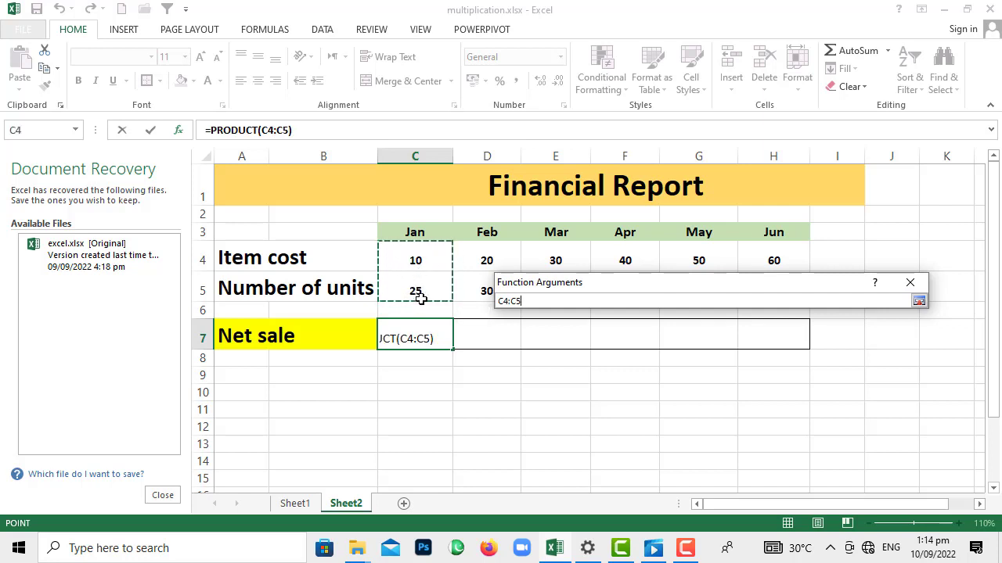
pyautogui.click(919, 302)
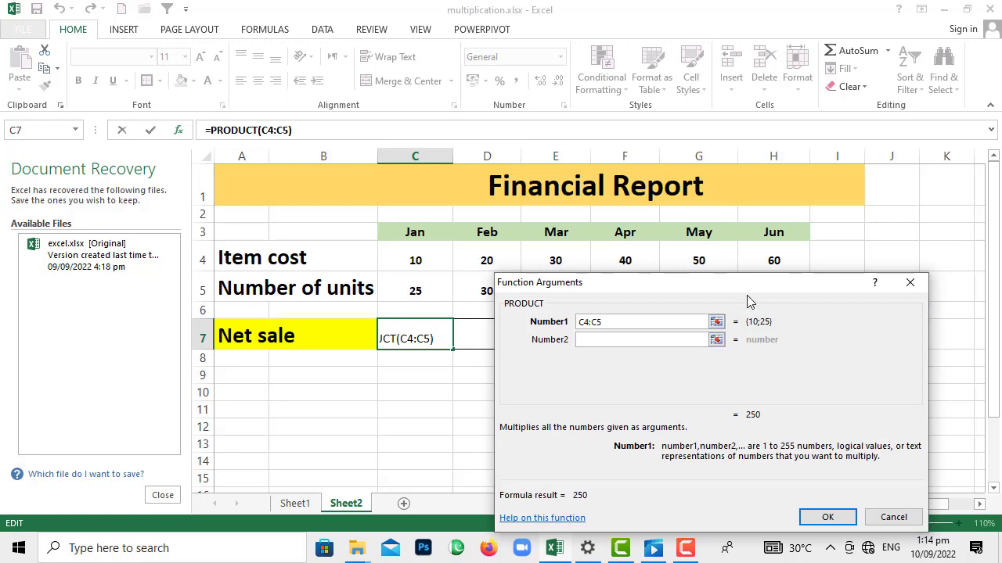
pyautogui.moveTo(748, 301); pyautogui.dragTo(792, 201)
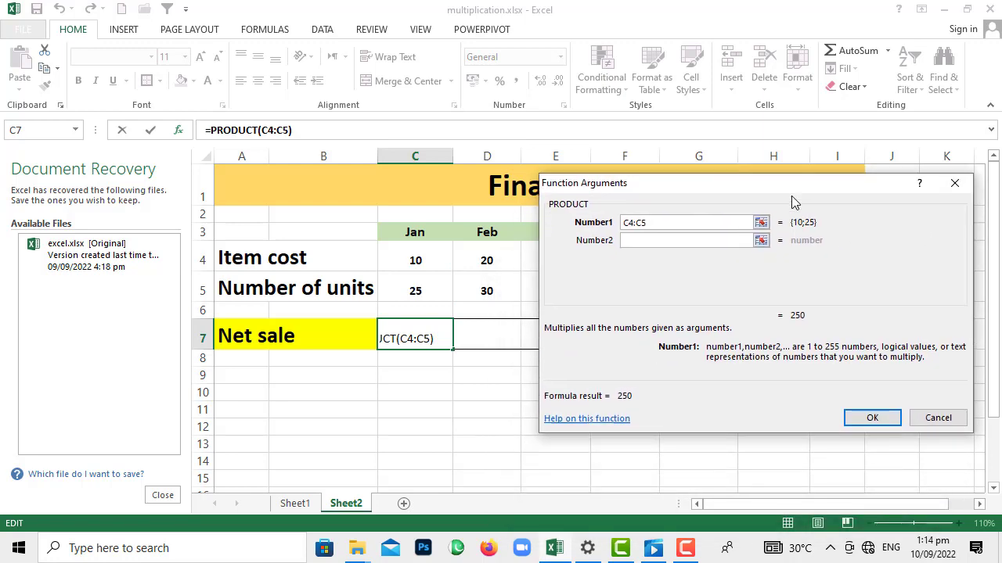
pyautogui.click(869, 419)
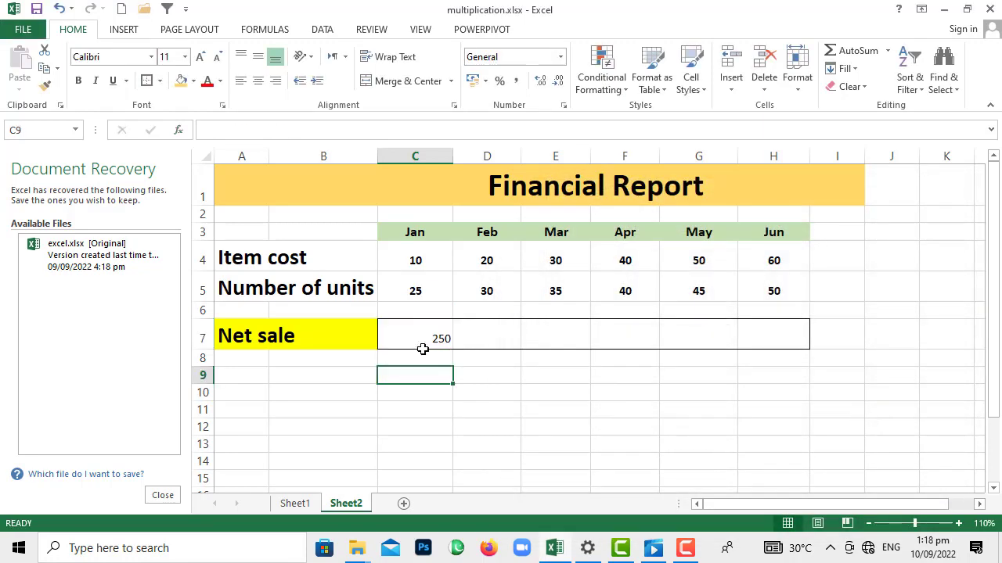
# Step: Enter the formula =D4*D5 as the February net sale in cell D7
pyautogui.click(481, 338)
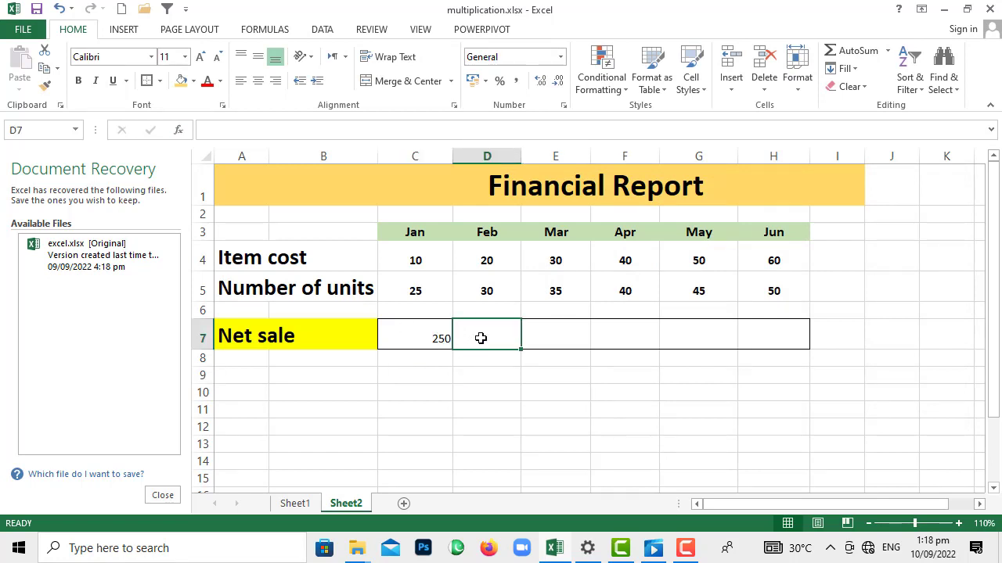
pyautogui.click(243, 133)
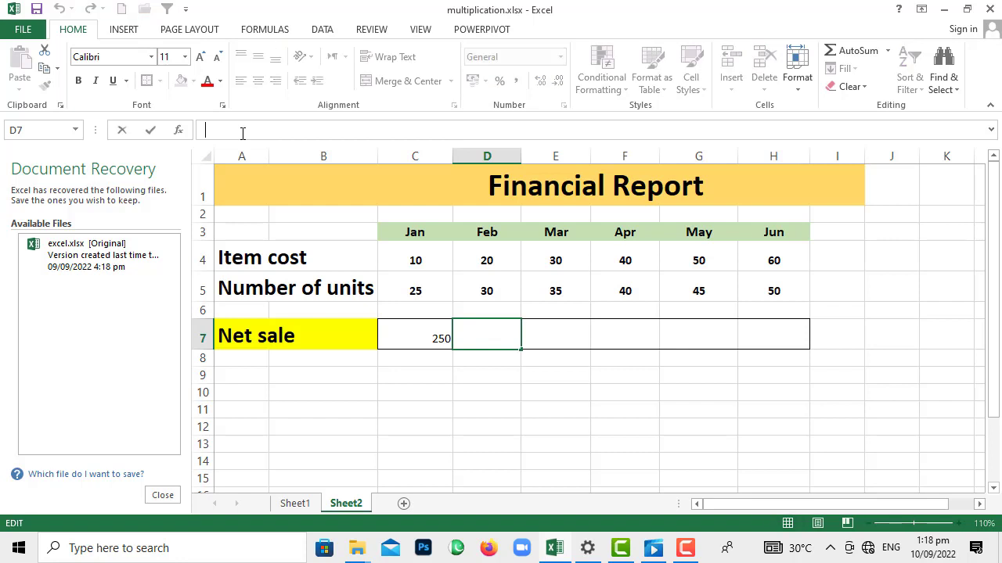
pyautogui.write('=')
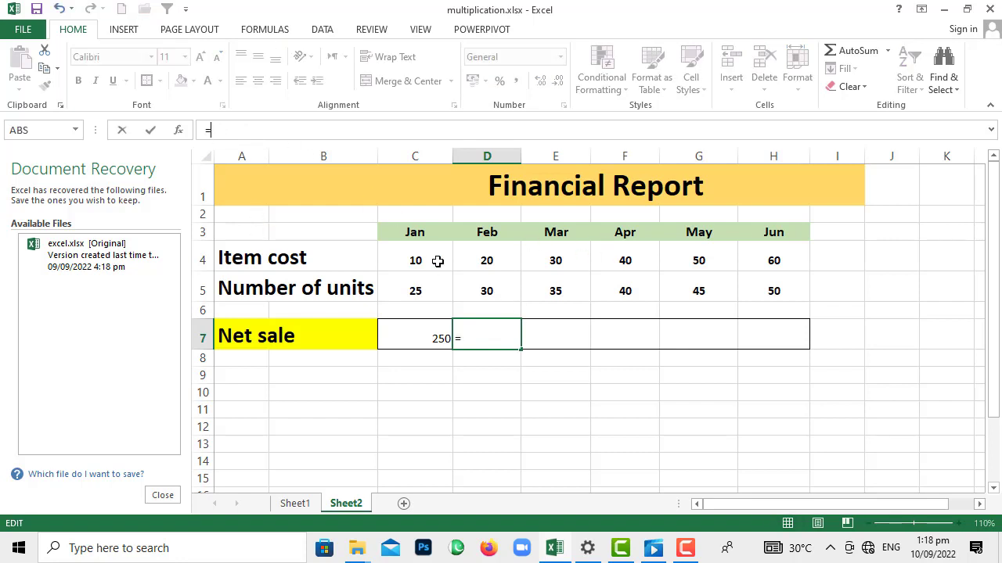
pyautogui.click(487, 262)
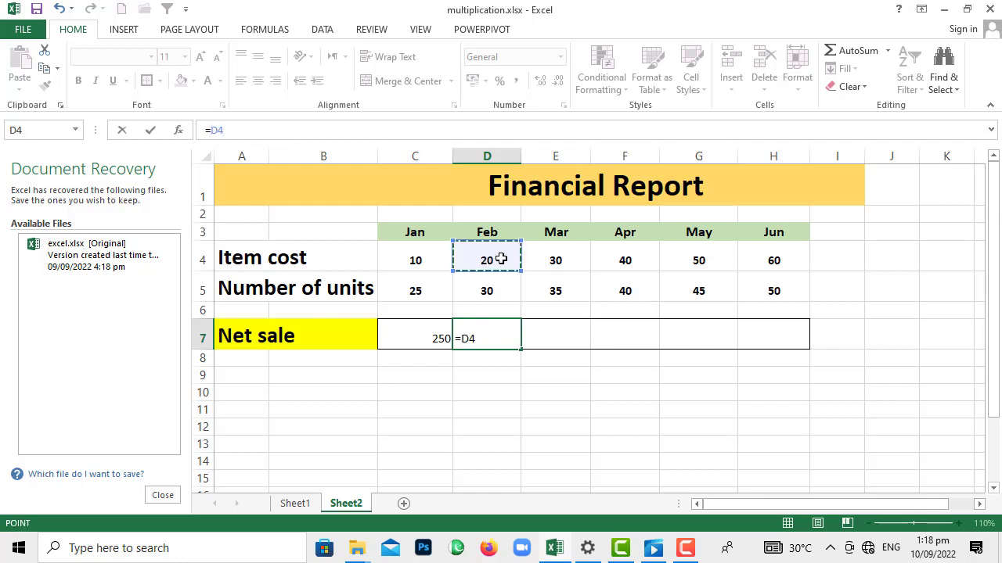
pyautogui.write('*')
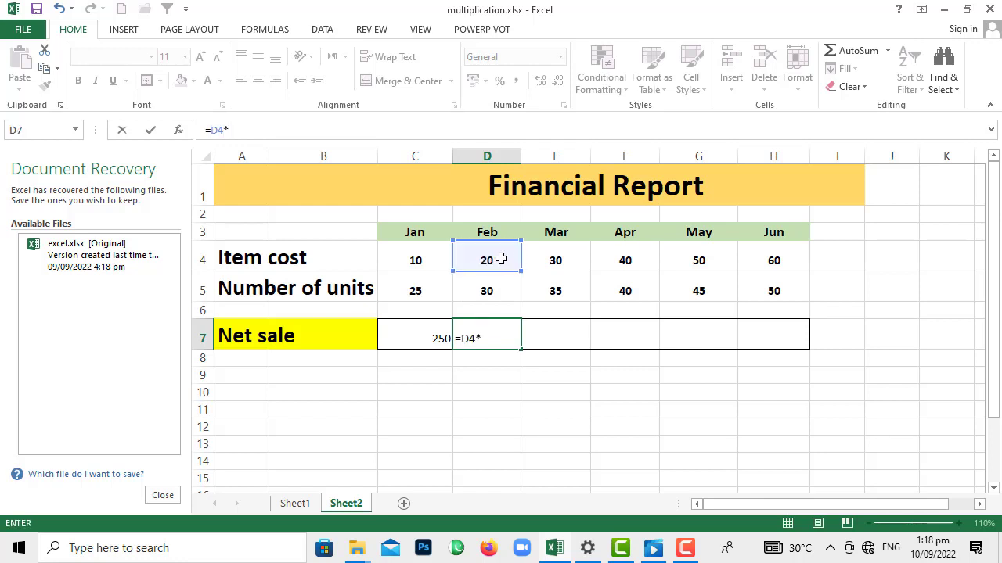
pyautogui.click(486, 294)
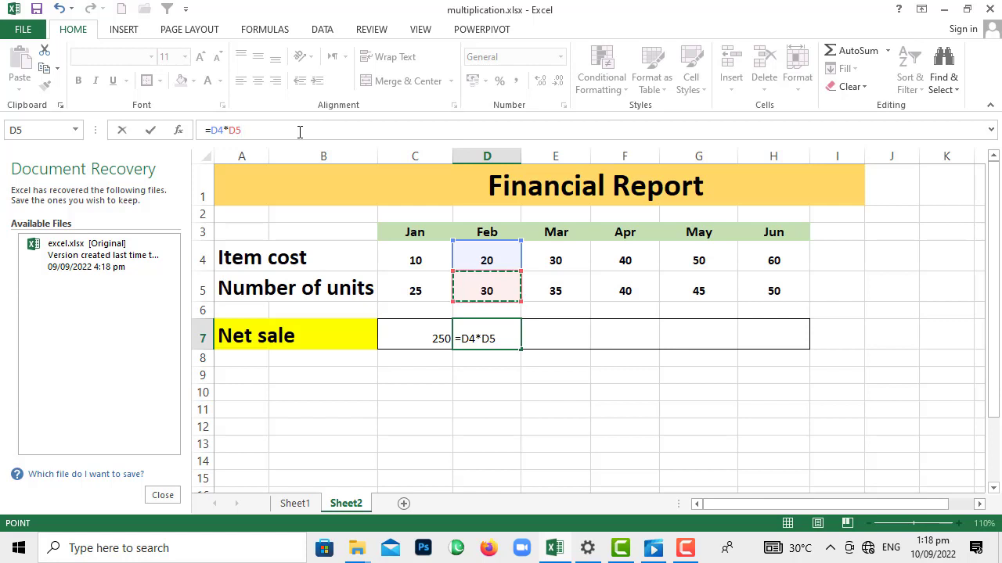
pyautogui.press('Return')
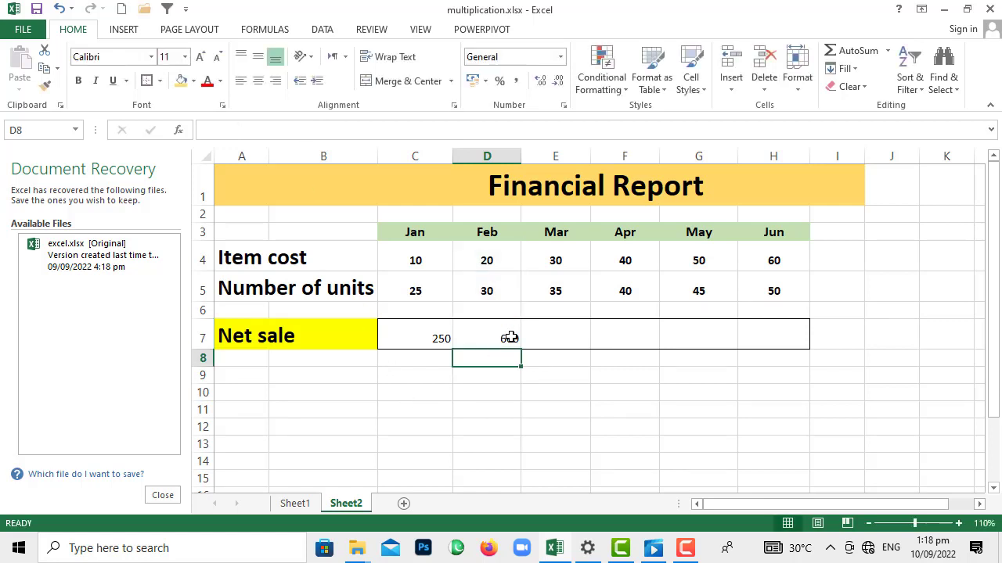
# Step: Enter the formula =E4*E5 as the March net sale in cell E7
pyautogui.click(558, 339)
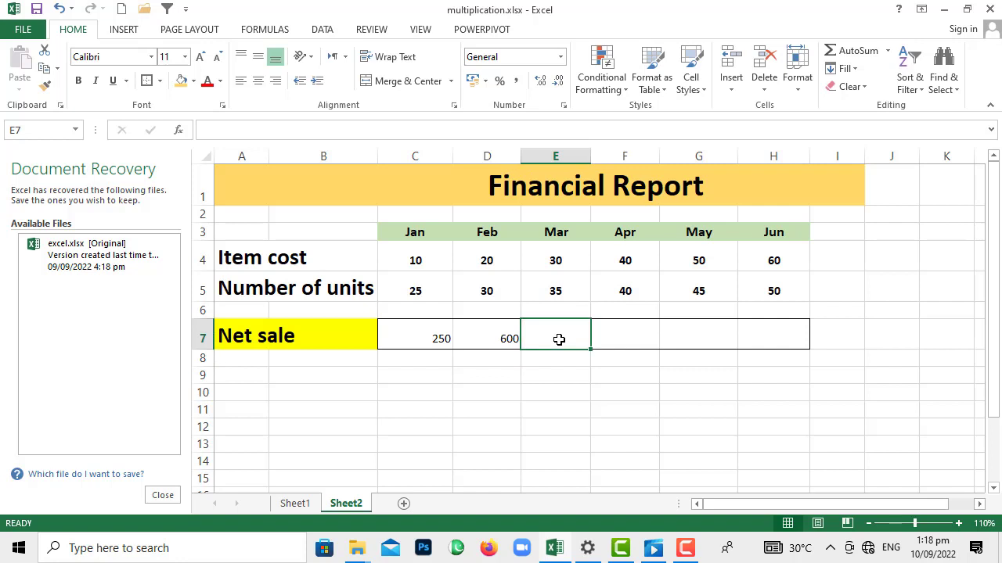
pyautogui.click(288, 129)
pyautogui.write('=')
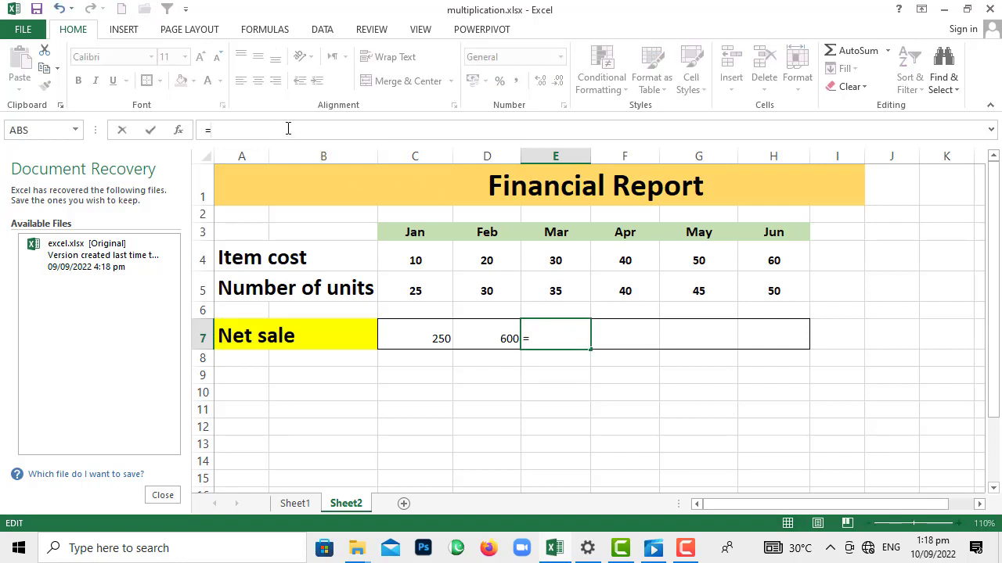
pyautogui.click(557, 261)
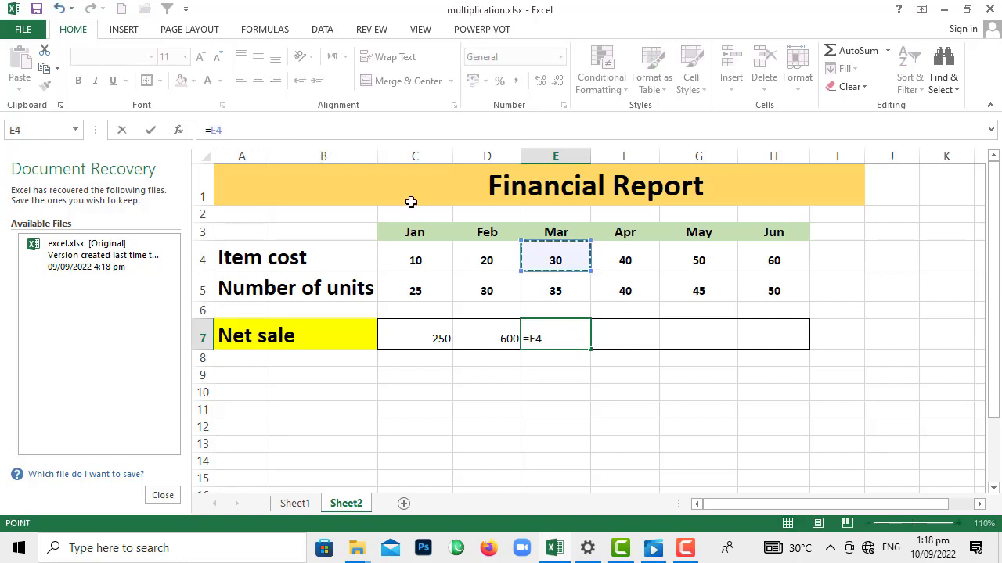
pyautogui.write('*')
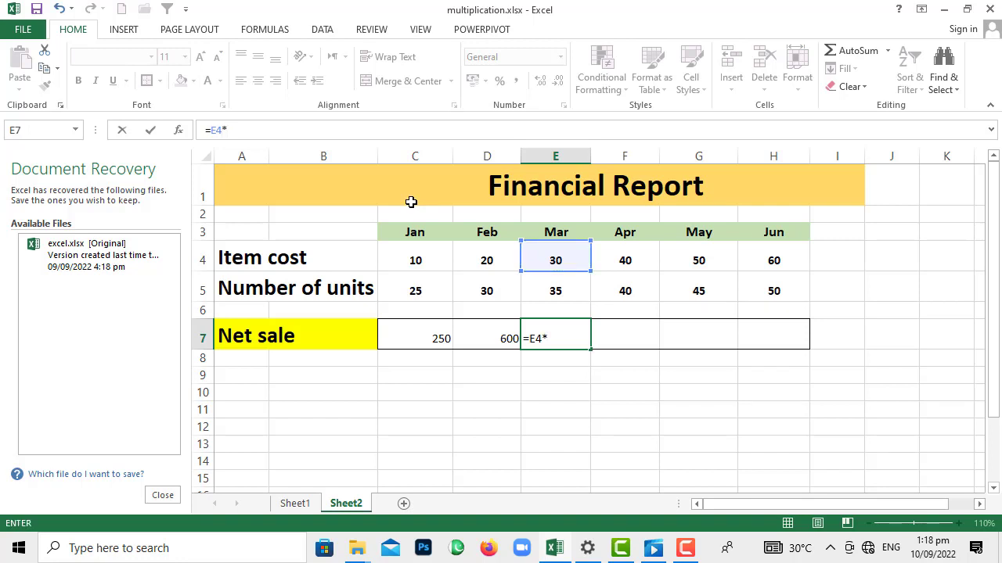
pyautogui.click(532, 289)
pyautogui.press('Return')
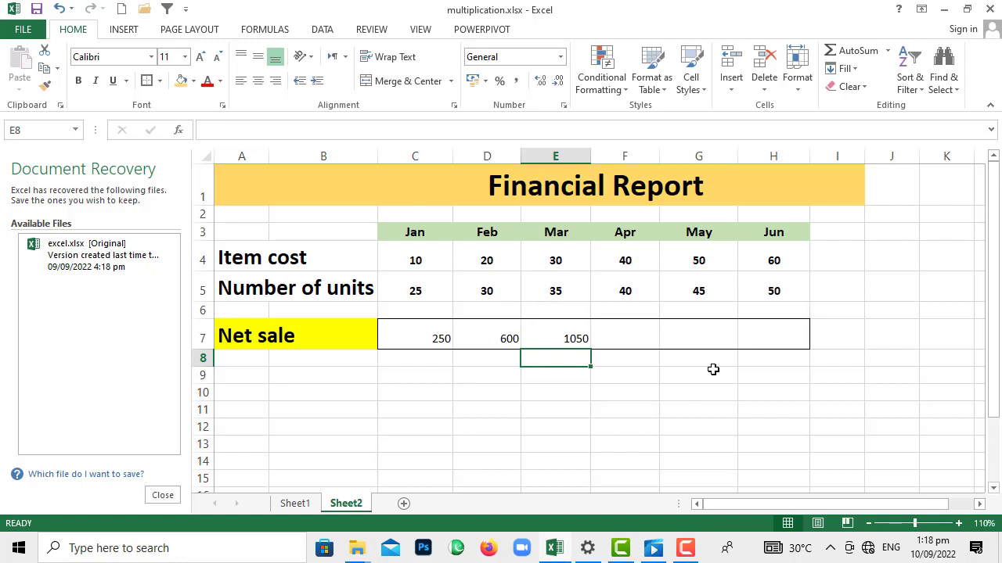
# Step: Enter the formula =F4*F5 as the April net sale in cell F7
pyautogui.click(630, 340)
pyautogui.click(355, 131)
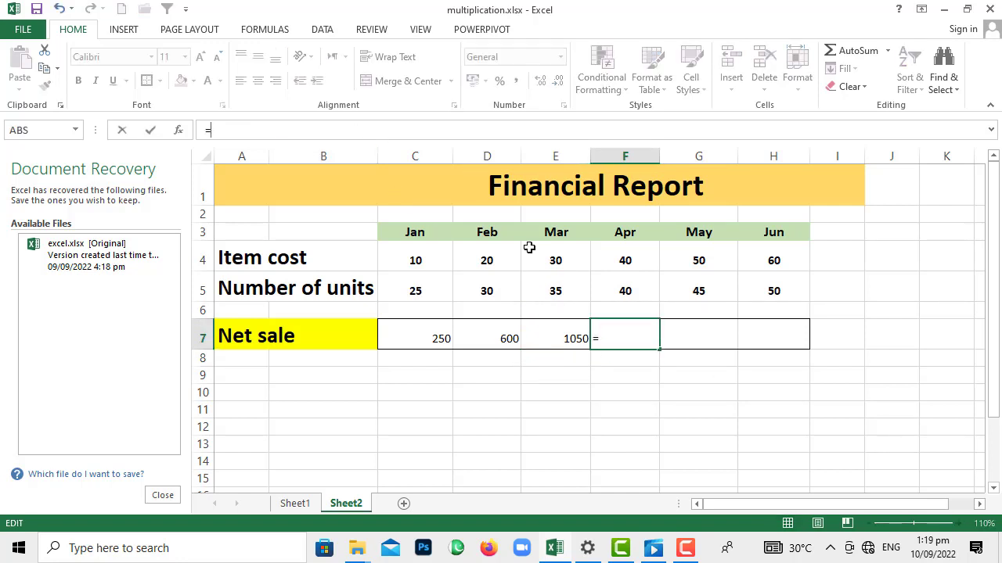
pyautogui.click(627, 263)
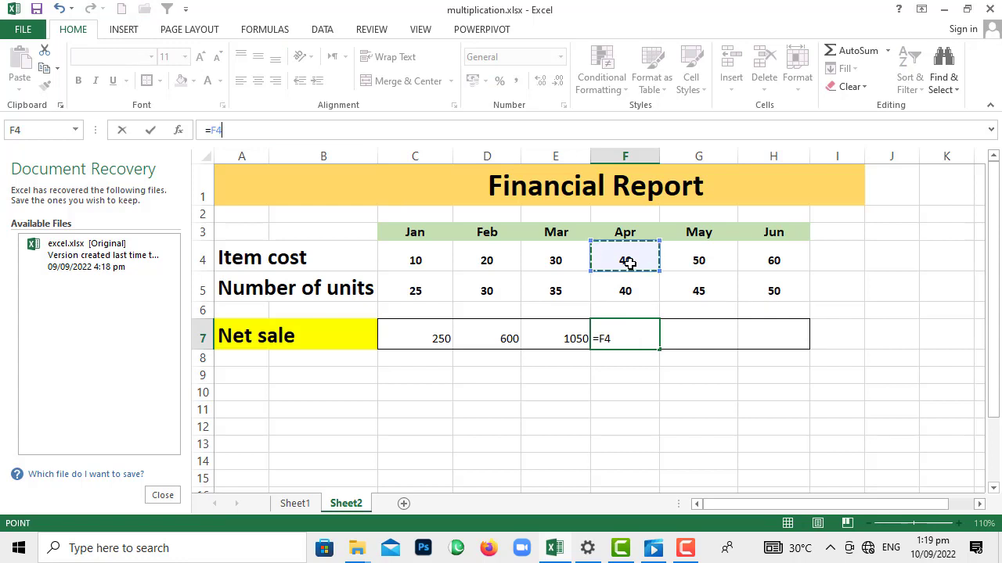
pyautogui.write('*')
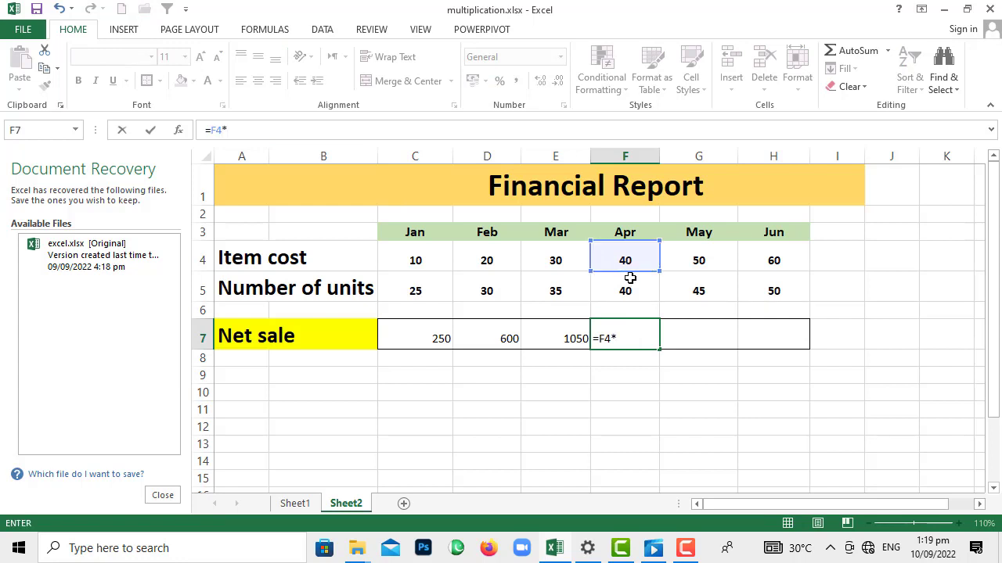
pyautogui.click(630, 295)
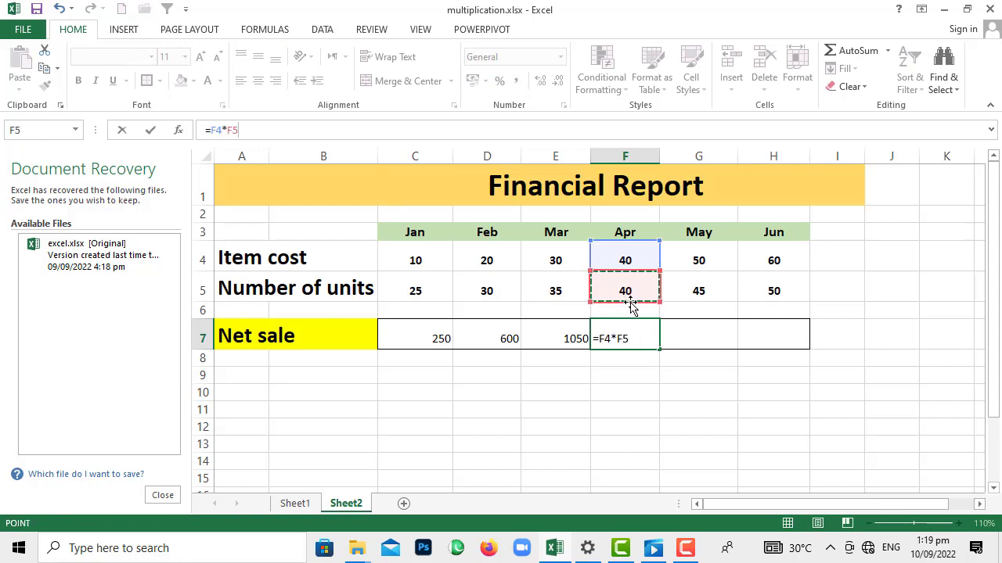
pyautogui.press('Return')
# Step: Enter the formula =G4*G5 as the May net sale in cell G7
pyautogui.click(696, 333)
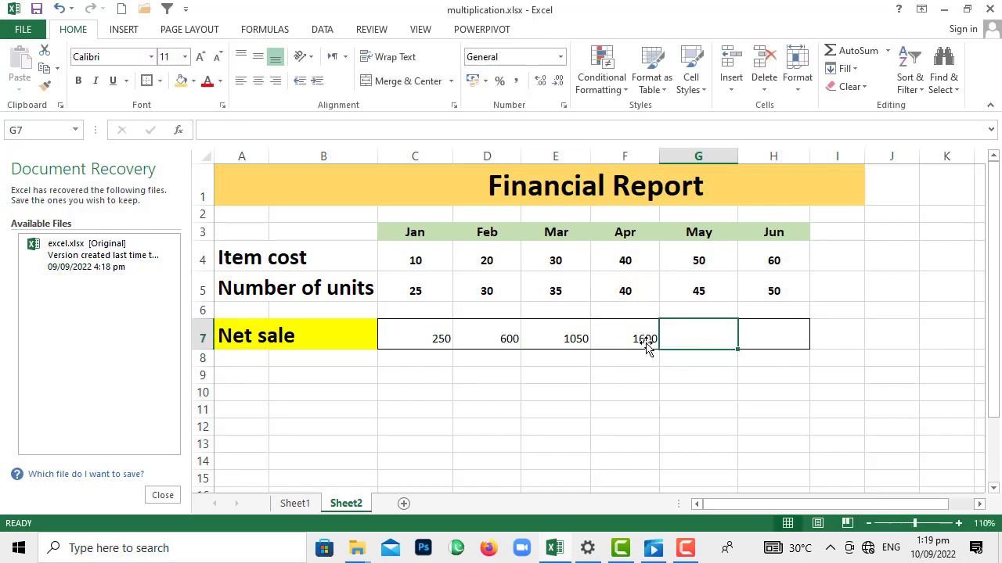
pyautogui.click(324, 133)
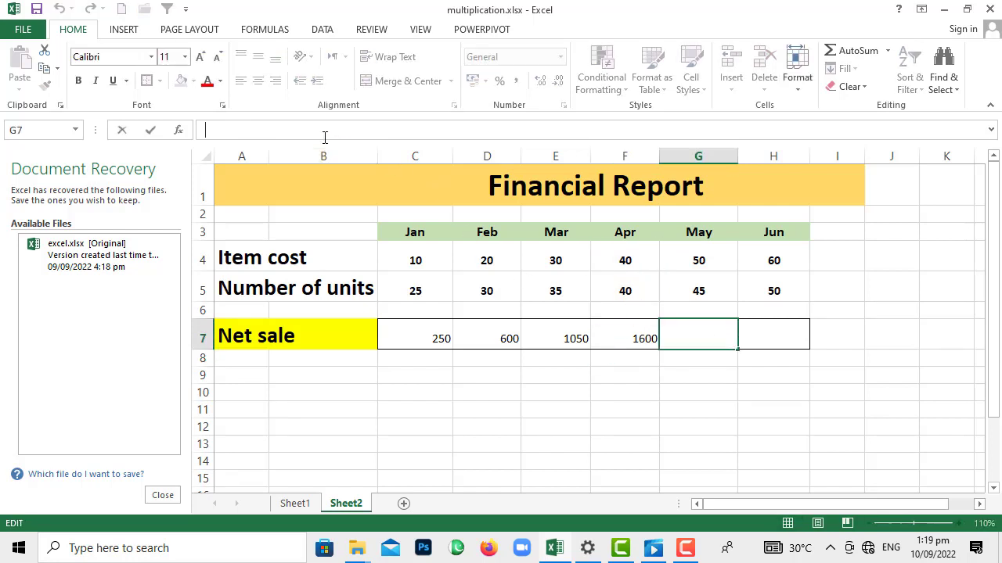
pyautogui.write('=')
pyautogui.click(697, 263)
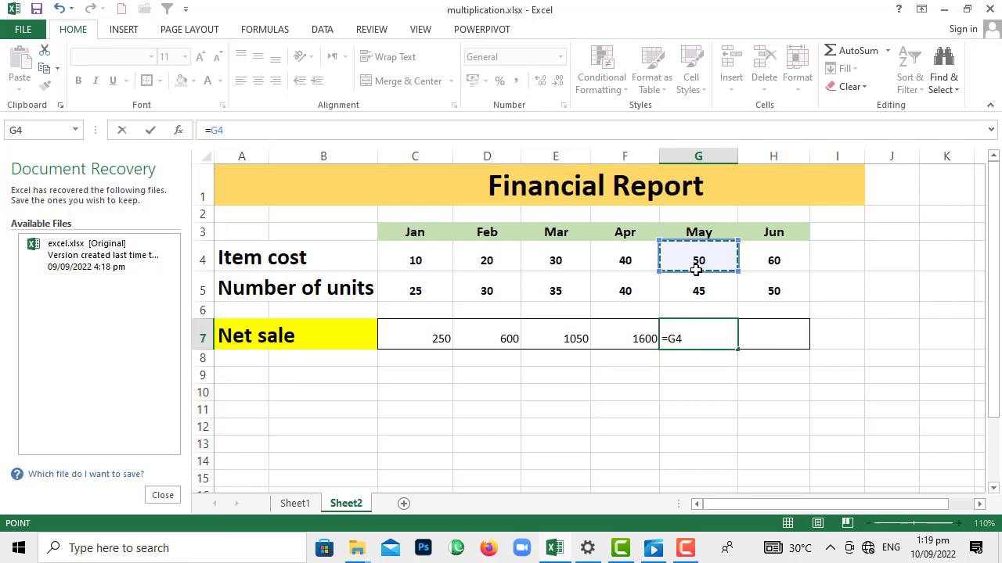
pyautogui.write('*')
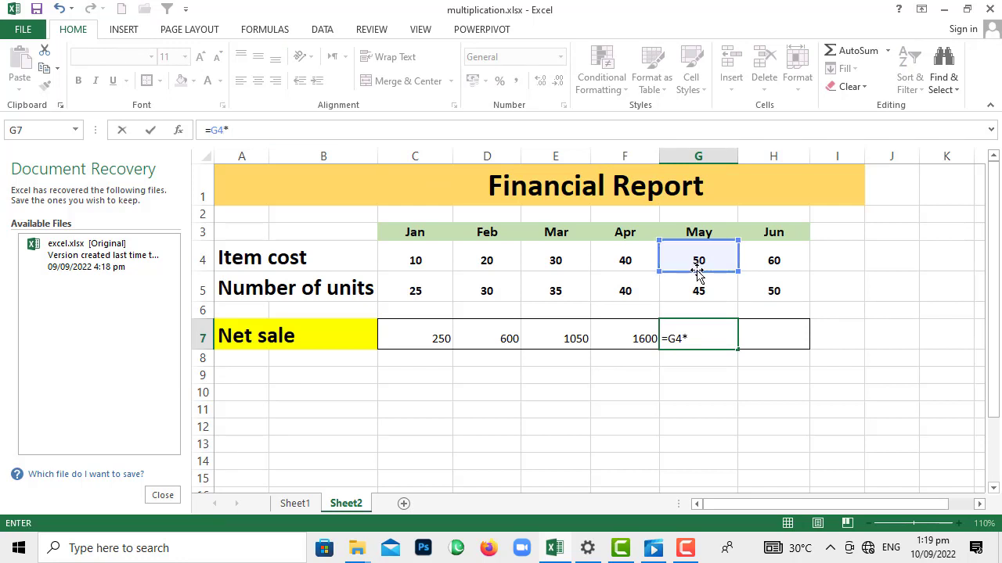
pyautogui.click(706, 292)
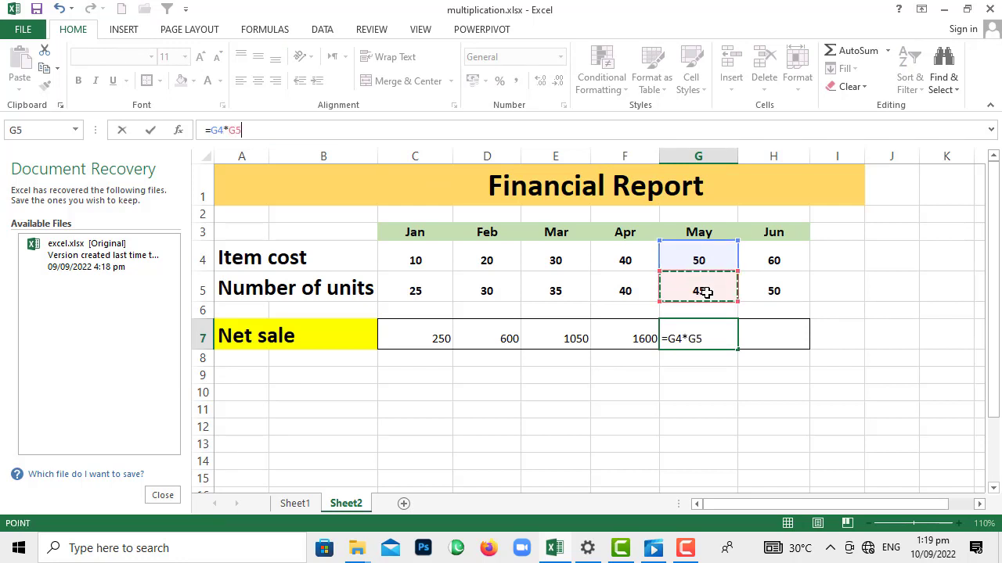
pyautogui.press('Return')
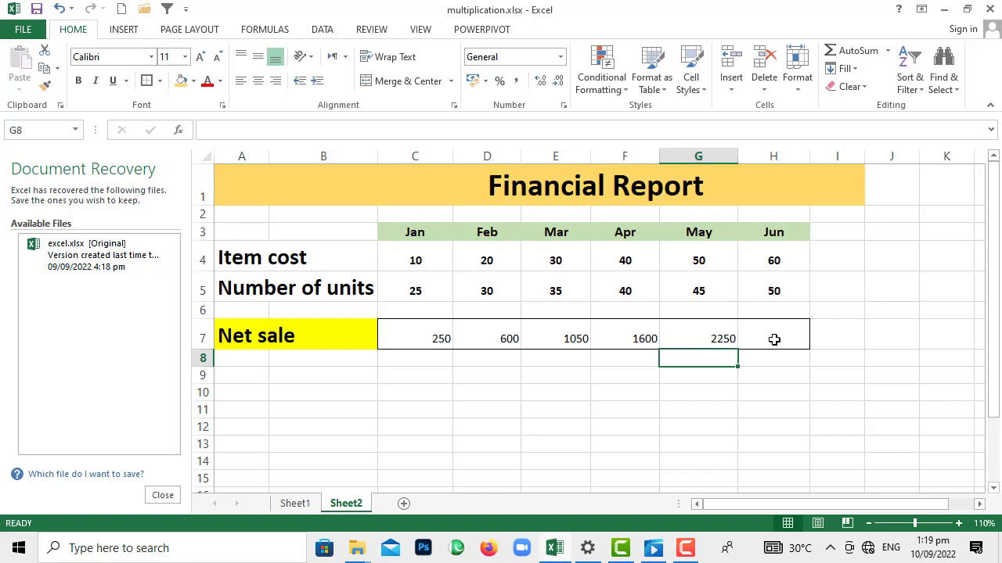
# Step: Enter the formula =H4*H5 as the June net sale in cell H7
pyautogui.click(773, 338)
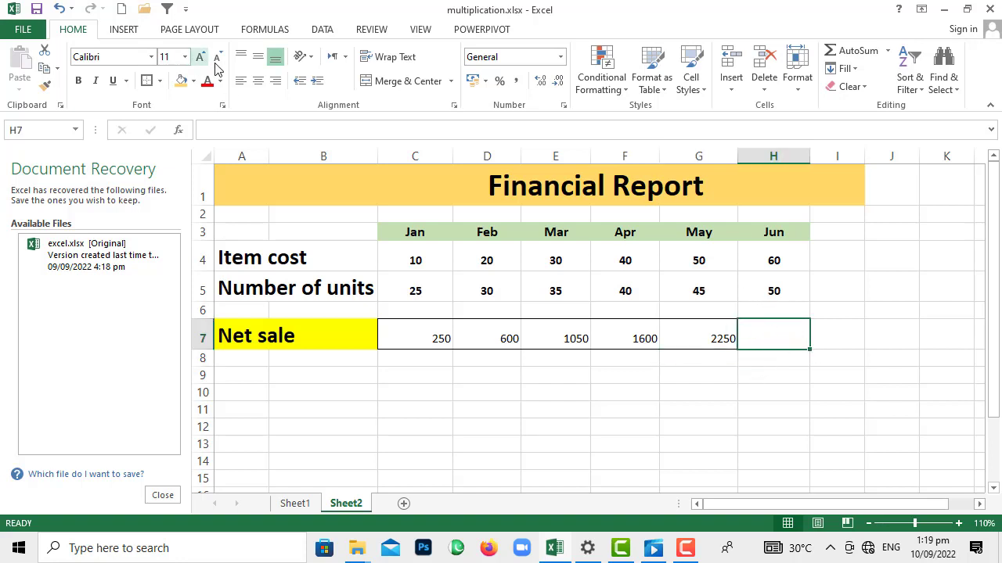
pyautogui.click(253, 127)
pyautogui.write('=')
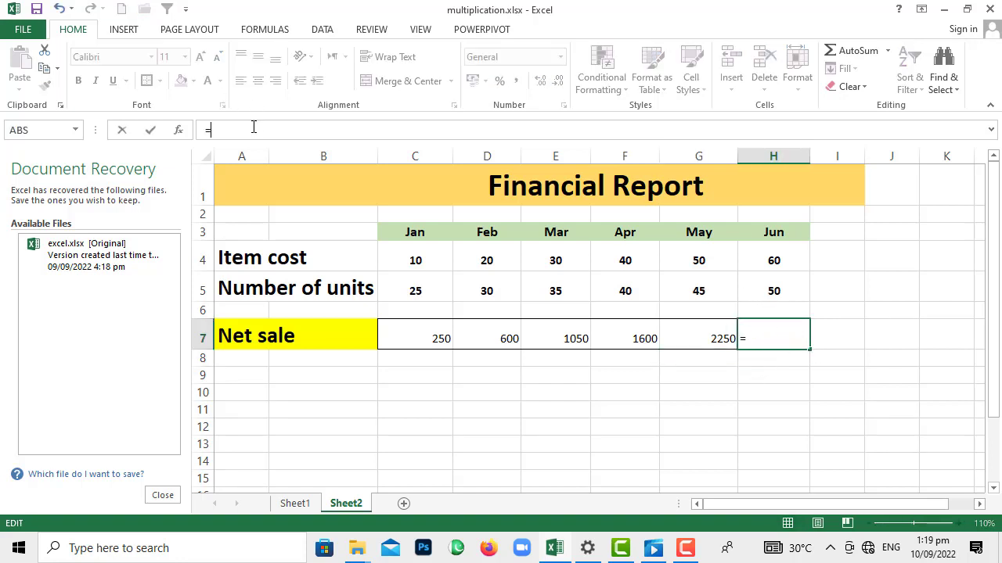
pyautogui.click(778, 265)
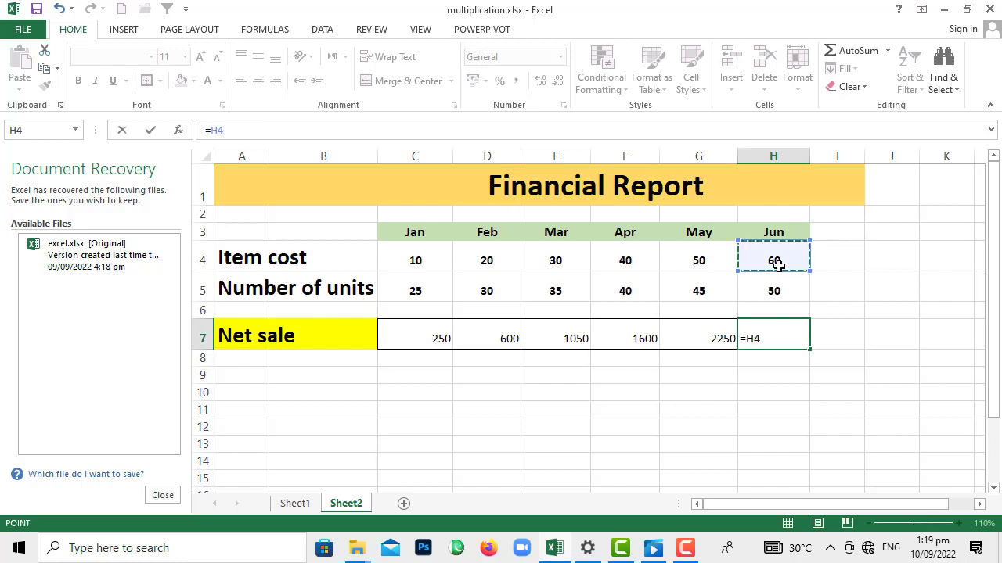
pyautogui.write('*')
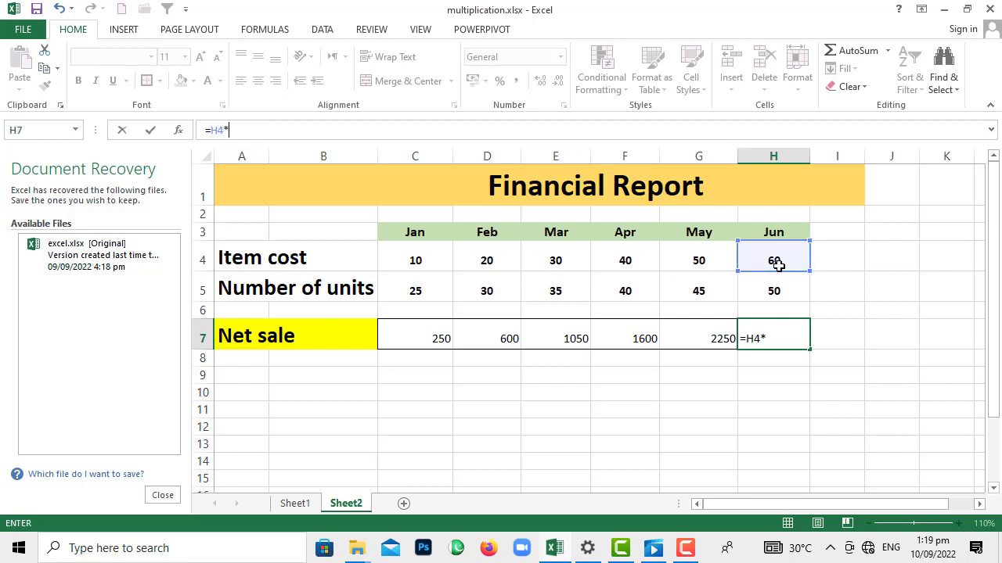
pyautogui.click(773, 290)
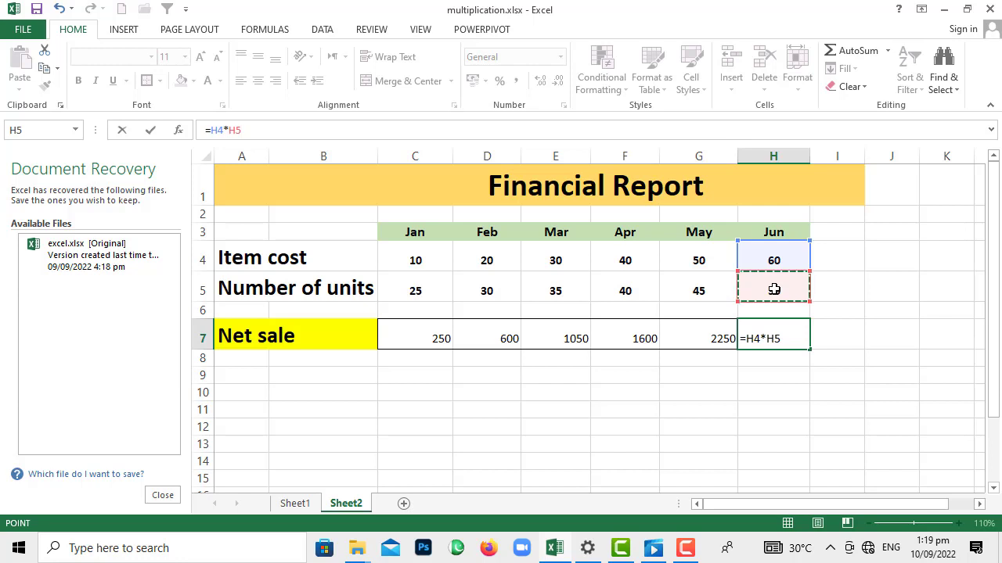
pyautogui.press('Return')
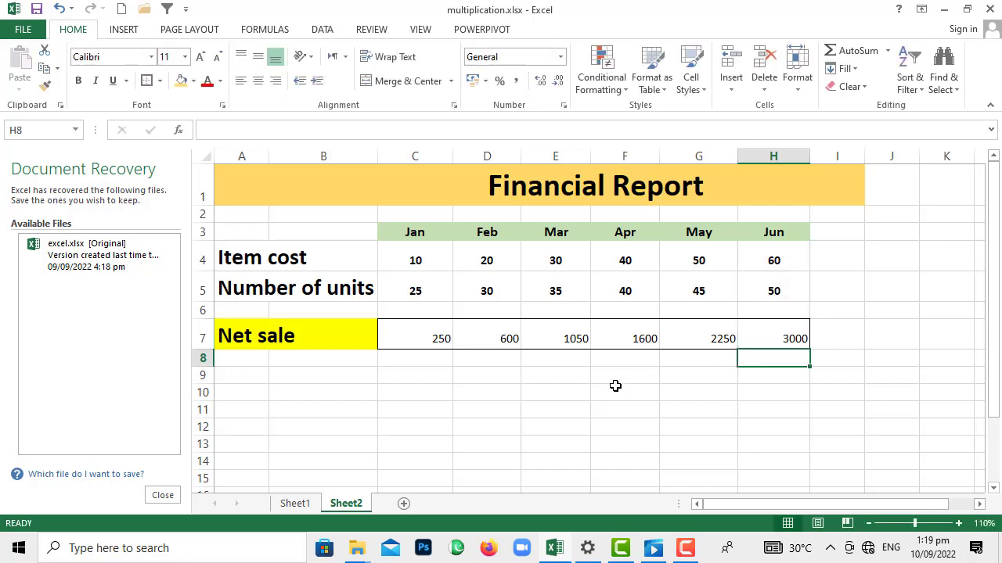
pyautogui.click(587, 378)
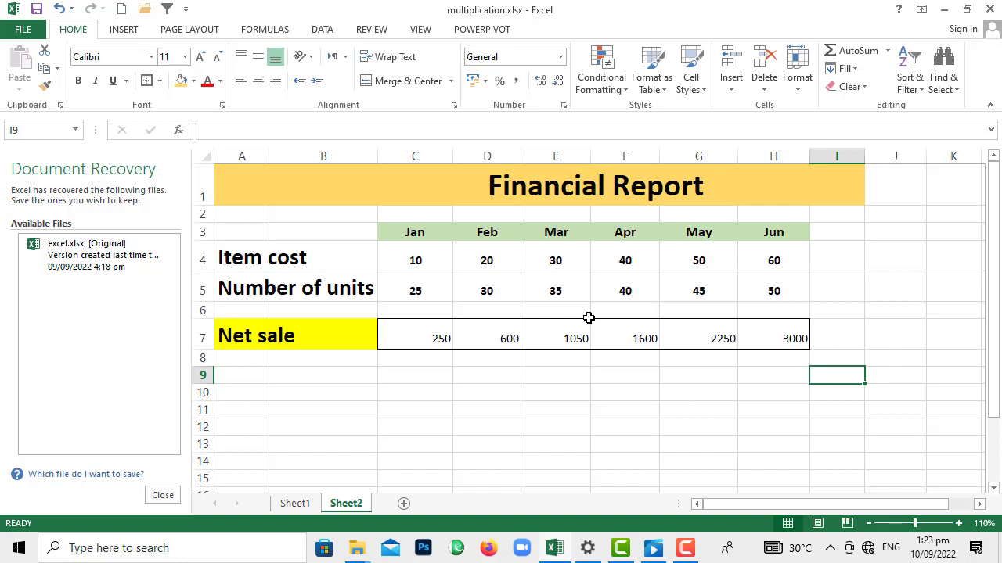
# Step: Erase the June net sale formula from cell H7
pyautogui.doubleClick(795, 342)
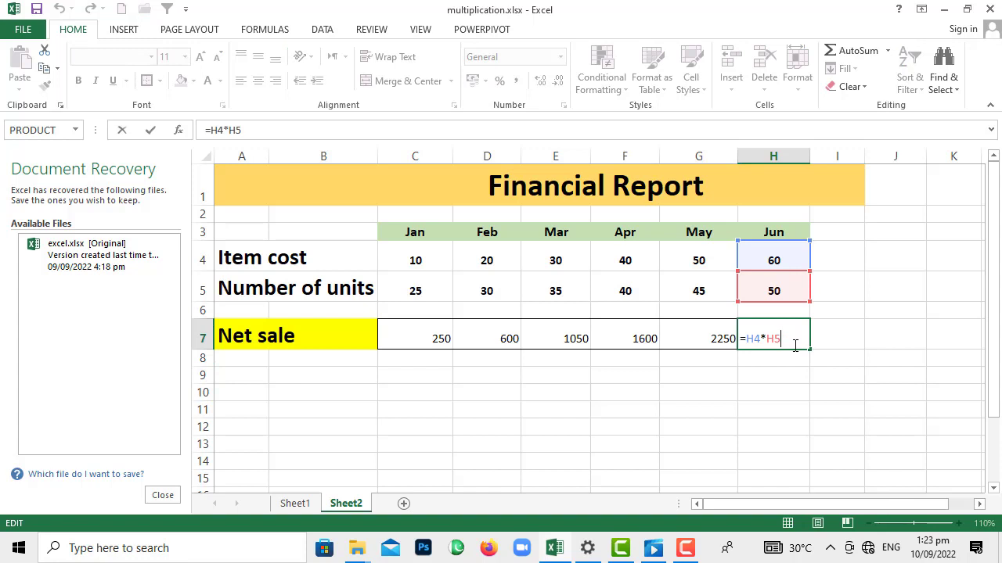
pyautogui.press('BackSpace')
pyautogui.press('BackSpace')
pyautogui.press('BackSpace')
pyautogui.press('BackSpace')
pyautogui.press('BackSpace')
pyautogui.press('BackSpace')
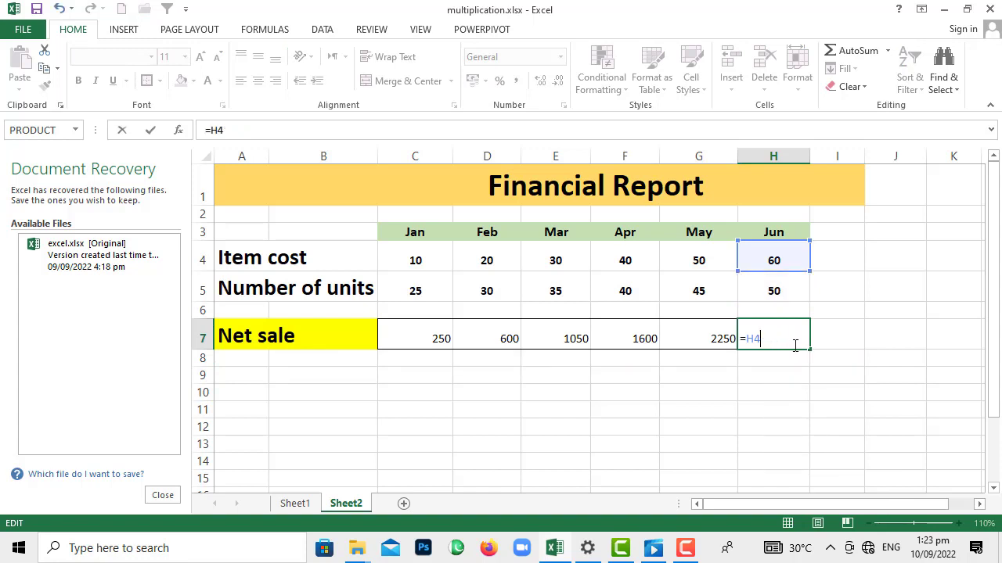
# Step: Clear the May, April, March and February net sale formulas from cells G7, F7, E7 and D7
pyautogui.click(706, 341)
pyautogui.press('Delete')
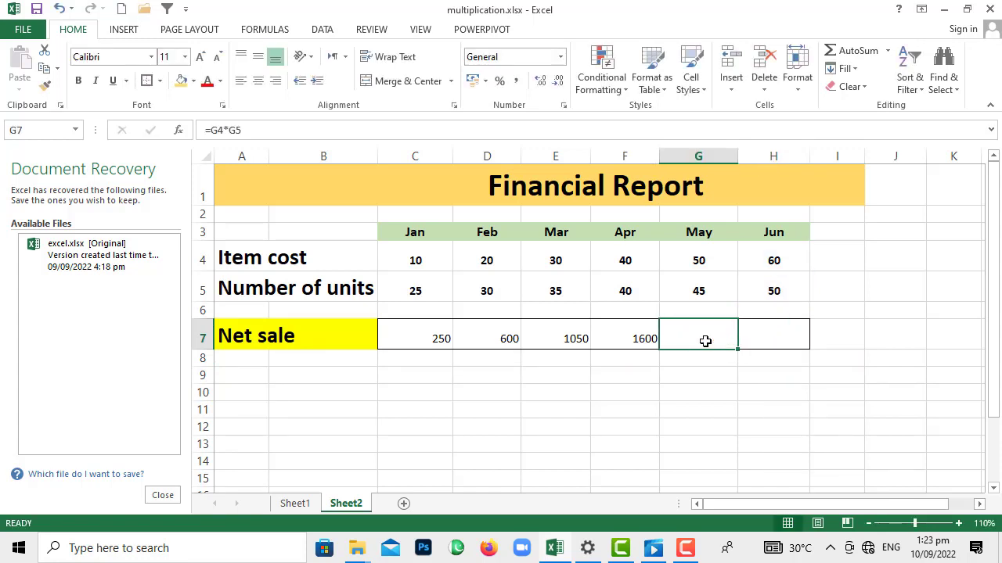
pyautogui.click(637, 337)
pyautogui.press('Delete')
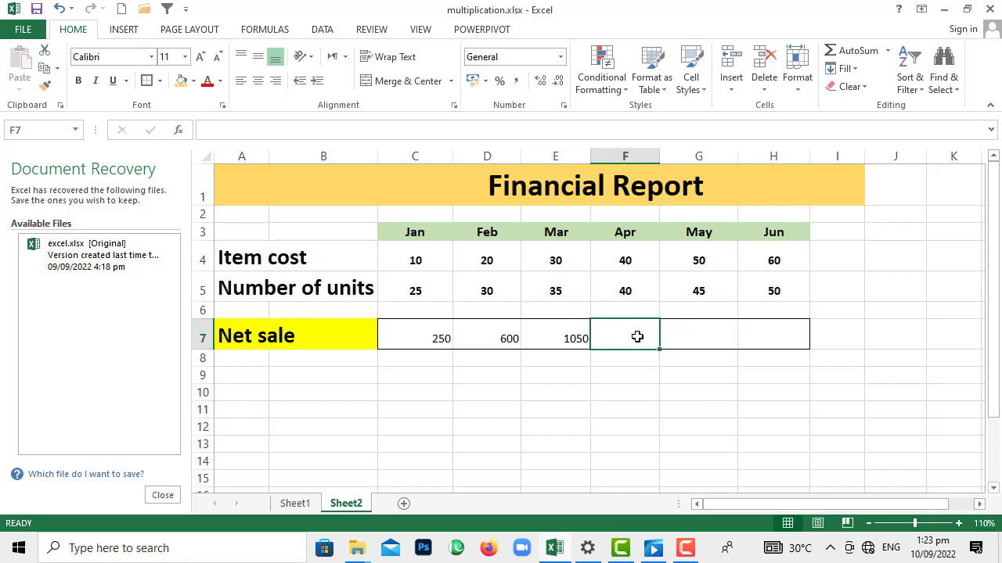
pyautogui.click(563, 339)
pyautogui.press('Delete')
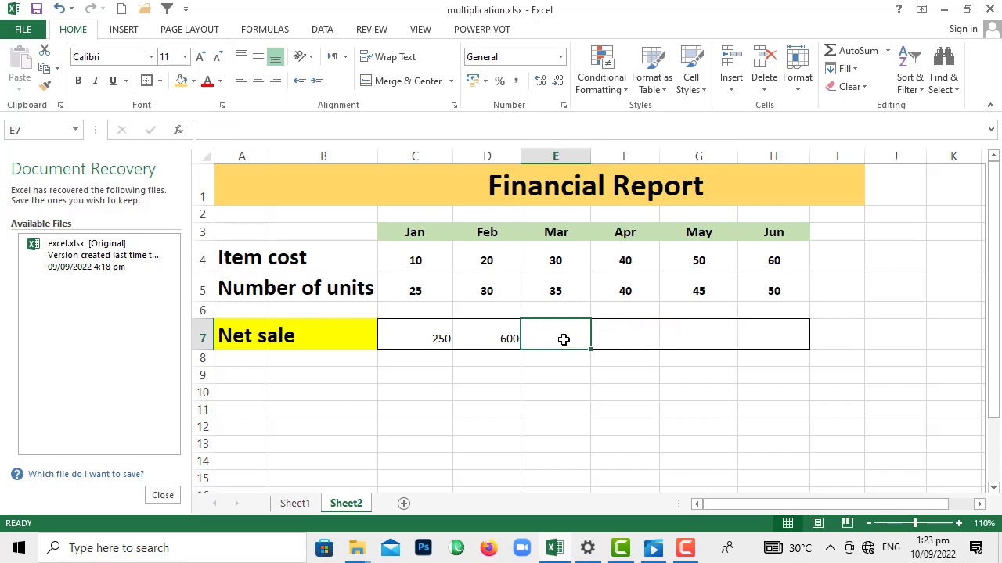
pyautogui.click(506, 338)
pyautogui.press('Delete')
# Step: Try filling the January PRODUCT formula from C7 across to H7, check the June formula, and undo the fill
pyautogui.click(431, 338)
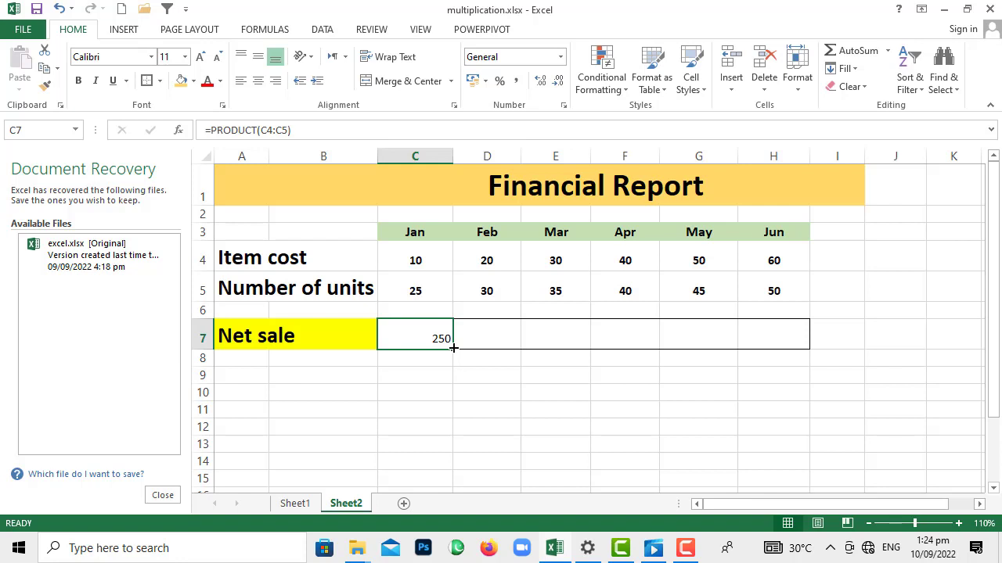
pyautogui.moveTo(454, 348); pyautogui.dragTo(786, 357)
pyautogui.click(782, 371)
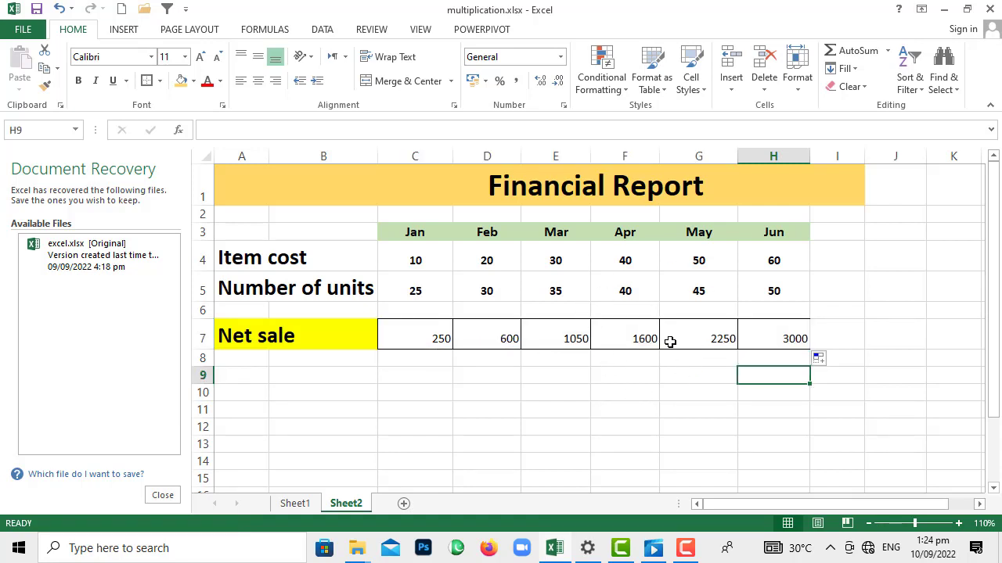
pyautogui.click(742, 347)
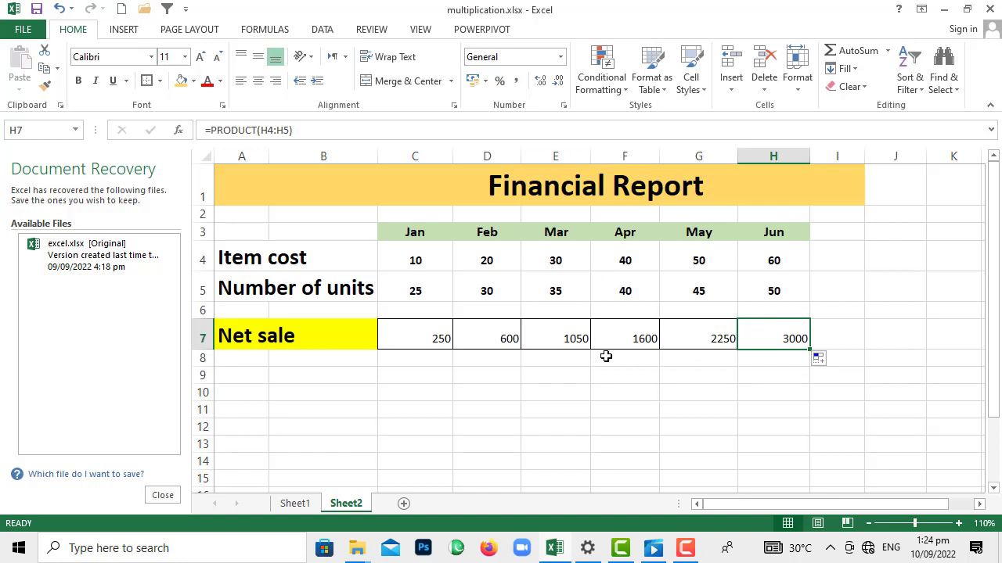
pyautogui.click(606, 356)
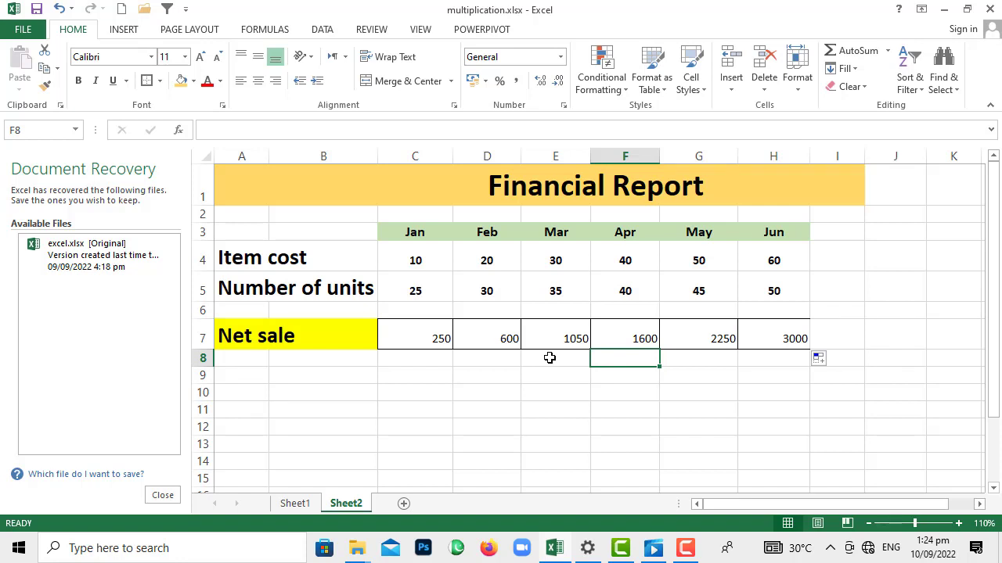
pyautogui.hotkey('ctrl', 'z')
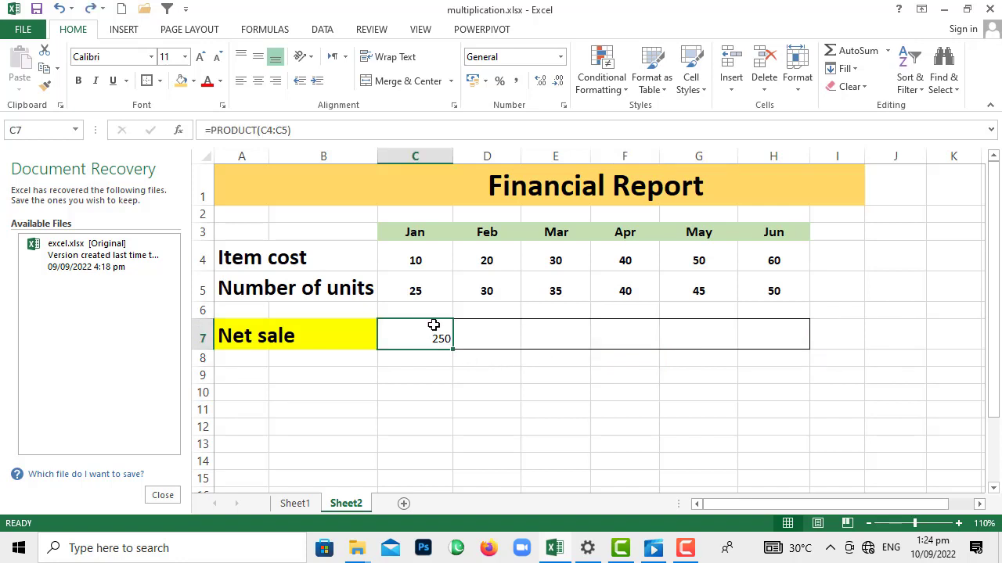
# Step: Copy the PRODUCT formula in C7 across D7:H7 with AutoFill to calculate the February to June net sales
pyautogui.moveTo(452, 351); pyautogui.dragTo(792, 357)
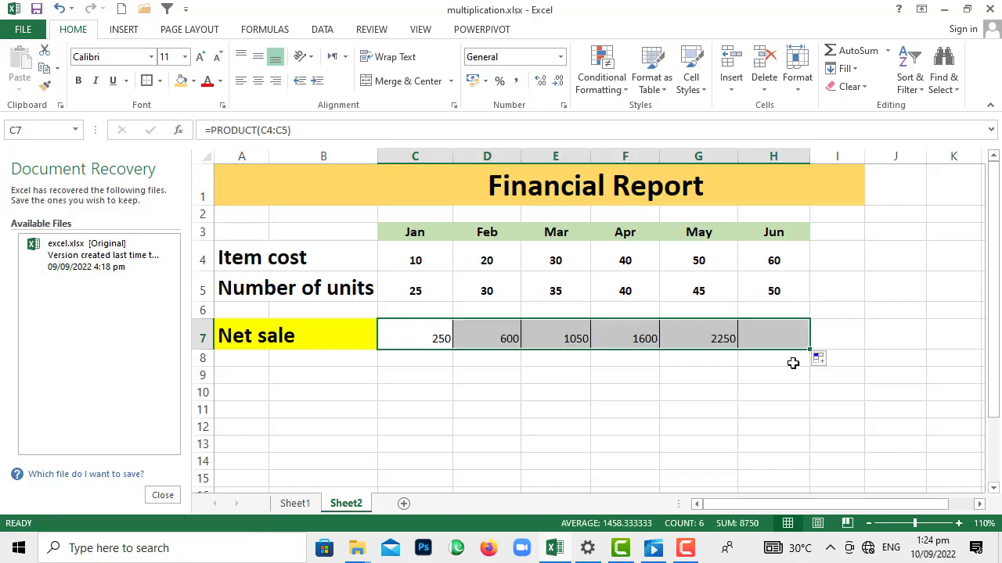
pyautogui.click(751, 393)
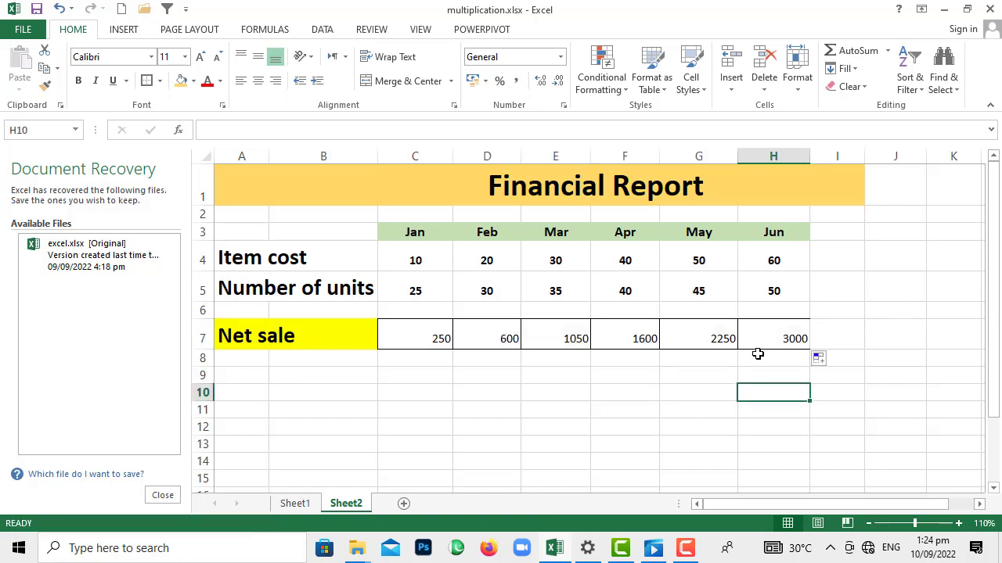